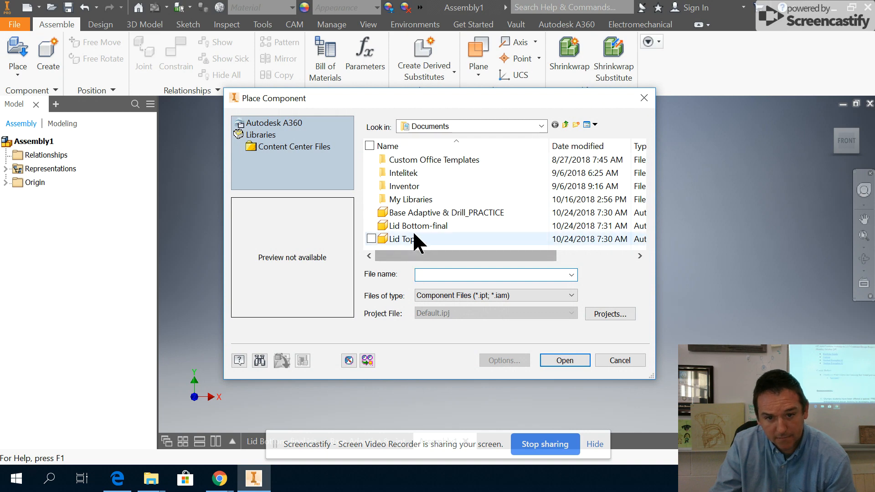
Place one instance of the Base Adaptive & Drill_PRACTICE part in the assembly, shown in the home view.
left_click(427, 213)
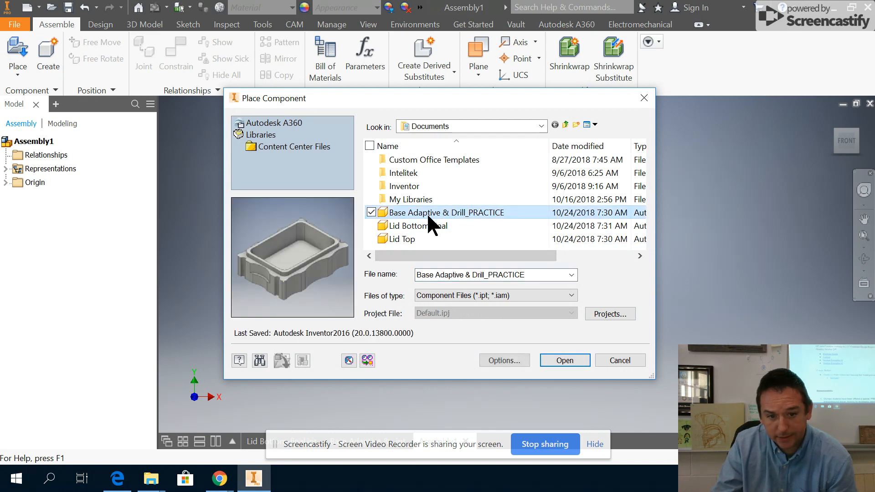
left_click(557, 360)
key("Escape")
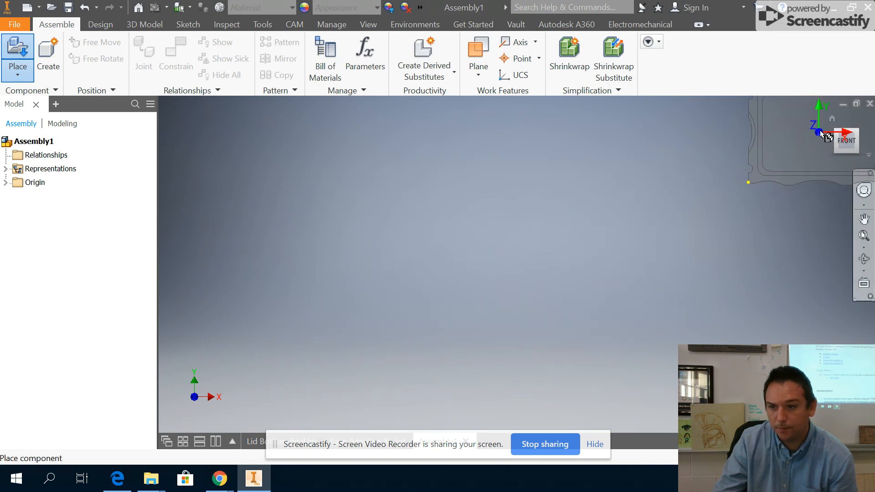
left_click(843, 131)
left_click(836, 123)
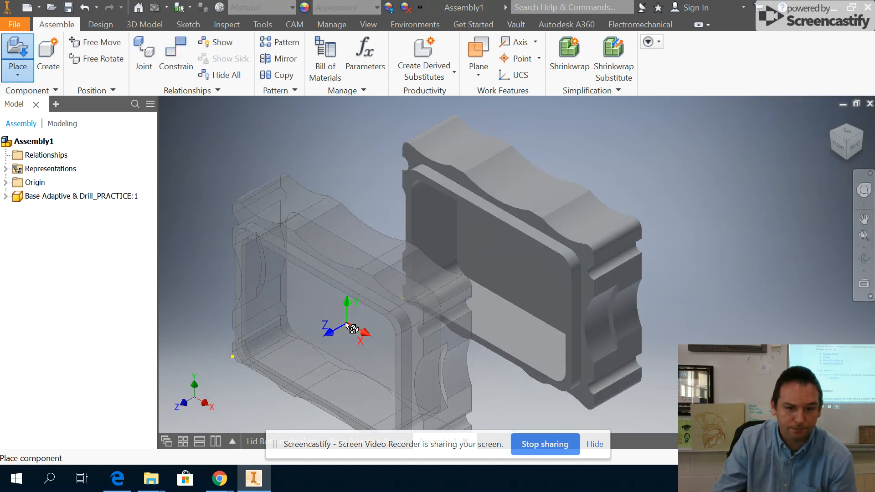
scroll(351, 324, "down", 5)
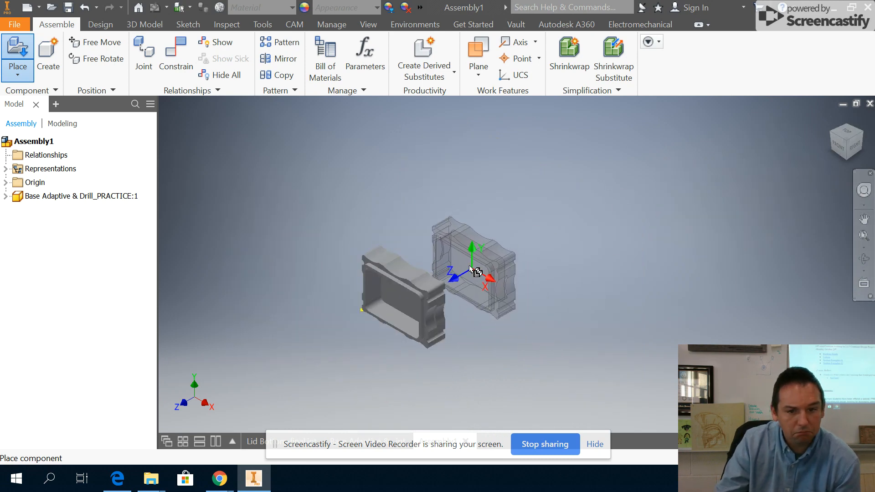
right_click(515, 279)
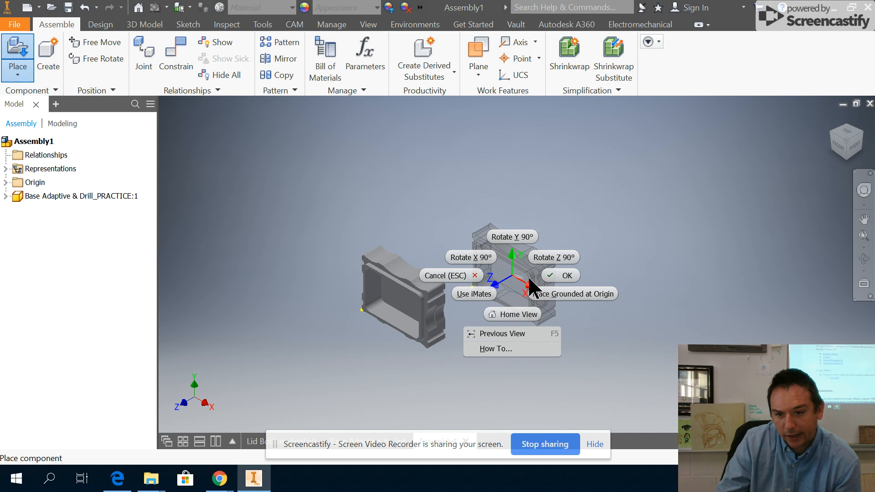
left_click(560, 274)
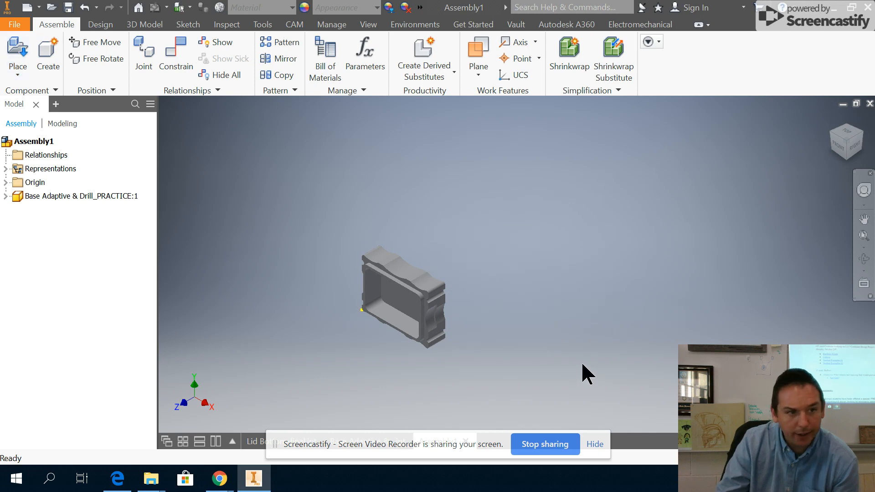
Place one instance of the Lid Bottom-final part beside the base.
left_click(17, 55)
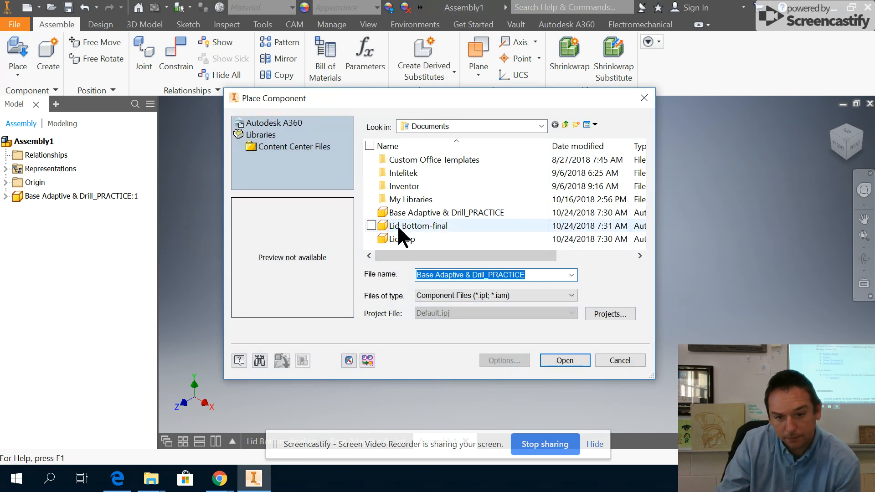
left_click(413, 225)
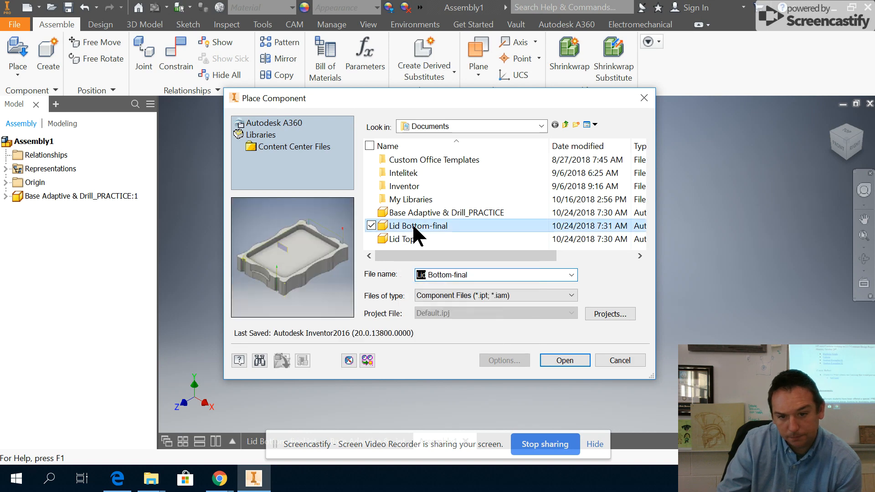
left_click(565, 359)
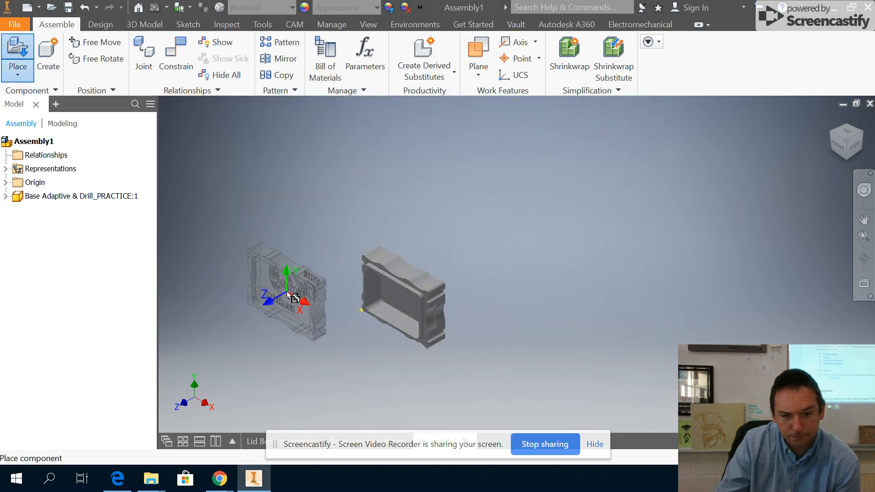
left_click(288, 295)
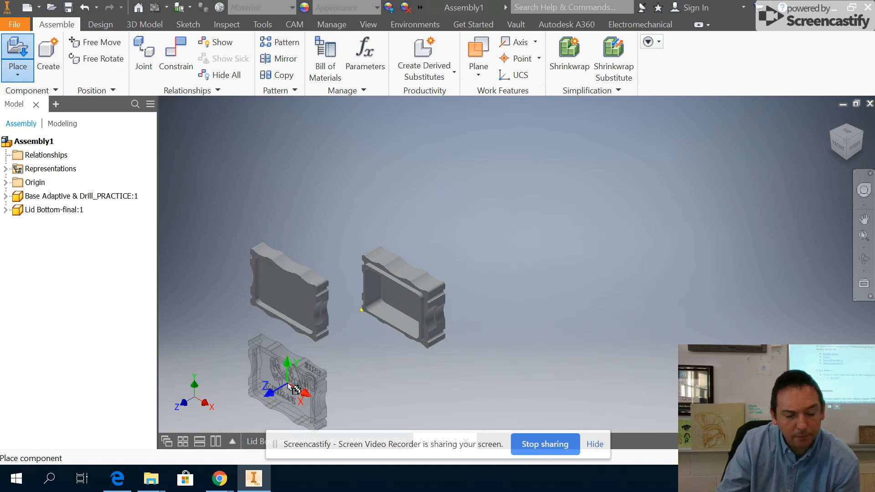
right_click(269, 342)
left_click(319, 340)
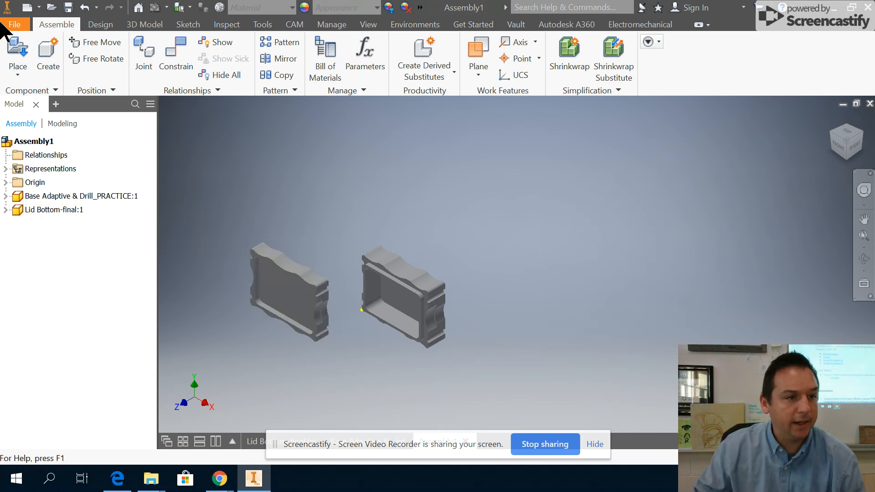
Mate the base's raised rim face to the lid's recessed inner face with a 0.000 in offset.
left_click(169, 46)
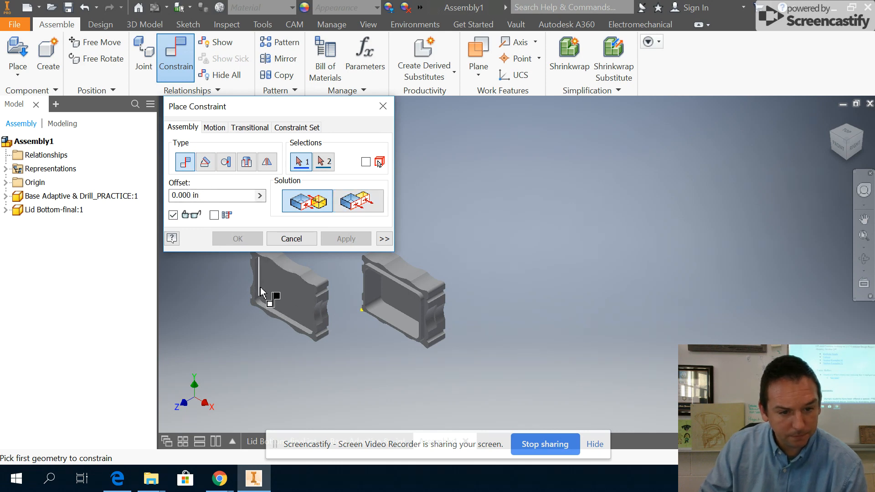
scroll(273, 292, "up", 3)
scroll(430, 311, "up", 2)
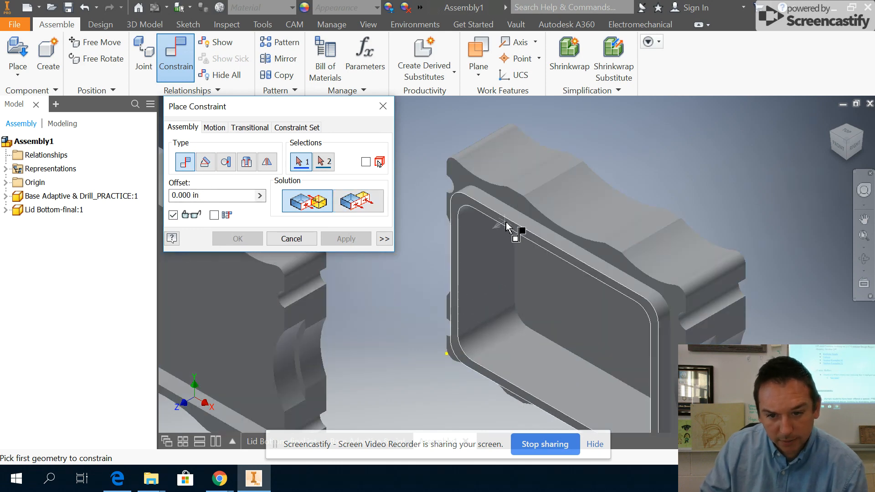
left_click(505, 224)
left_click(238, 336)
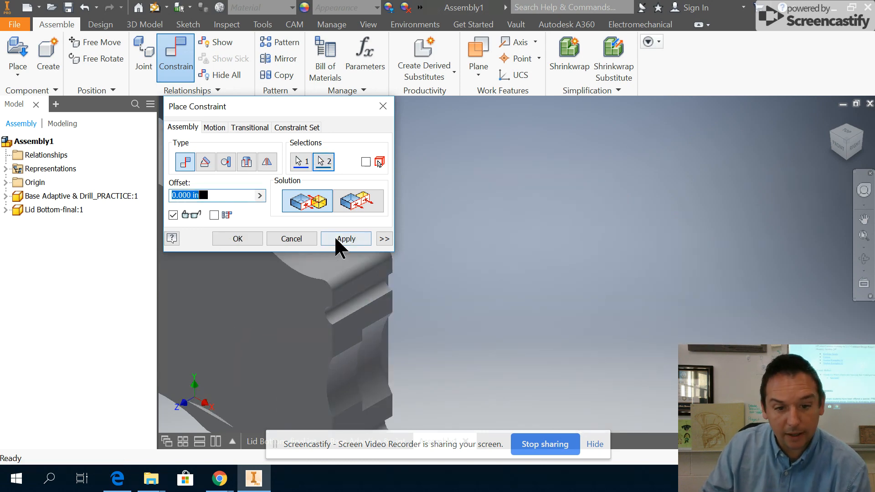
left_click(346, 239)
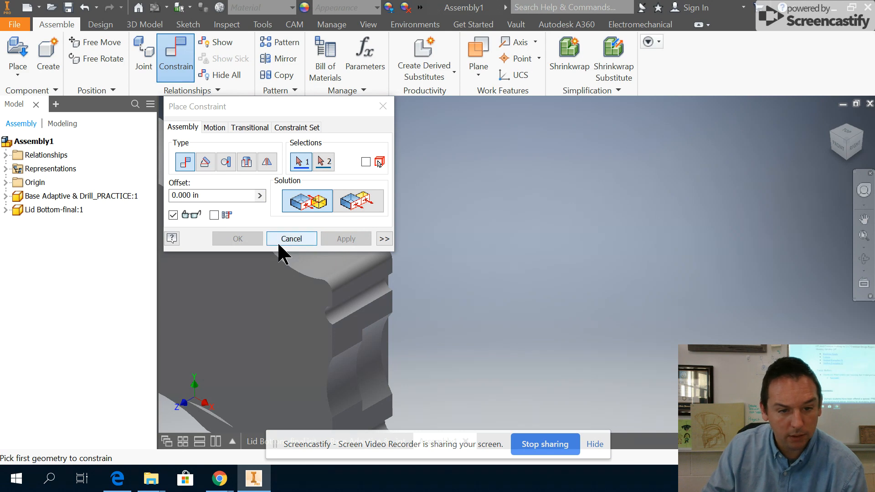
left_click(312, 241)
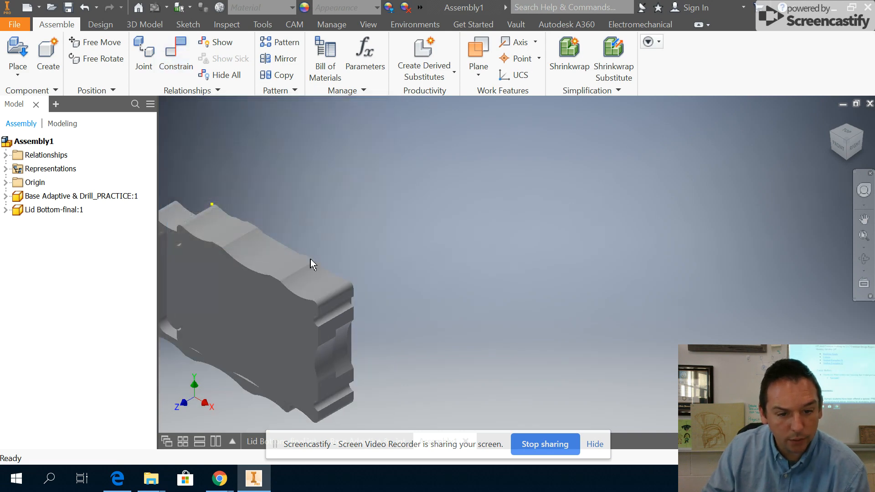
Move the base component sideways and down so the lid's matching edges are exposed.
middle_click_drag(431, 310, 570, 248)
left_click_drag(449, 262, 517, 339)
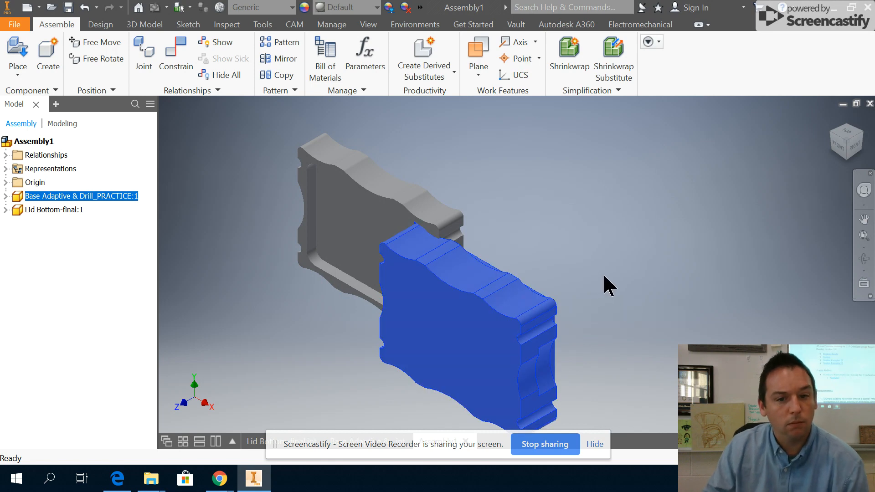
left_click(251, 275)
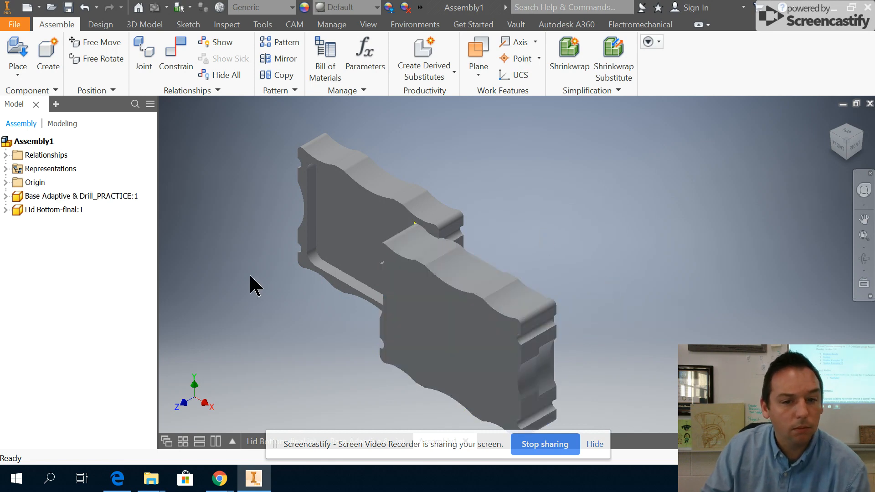
Add a flush constraint with 0.000 in offset between the matching flat upper edge faces of the lid and base.
left_click(171, 48)
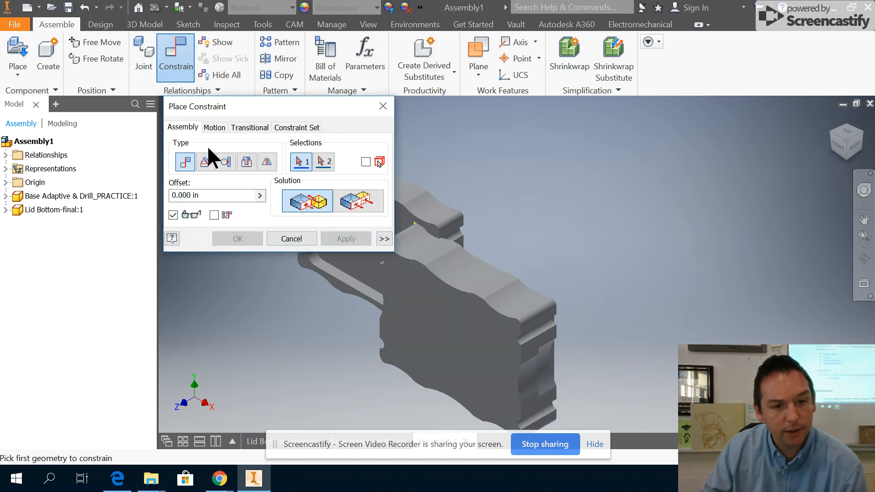
left_click(357, 204)
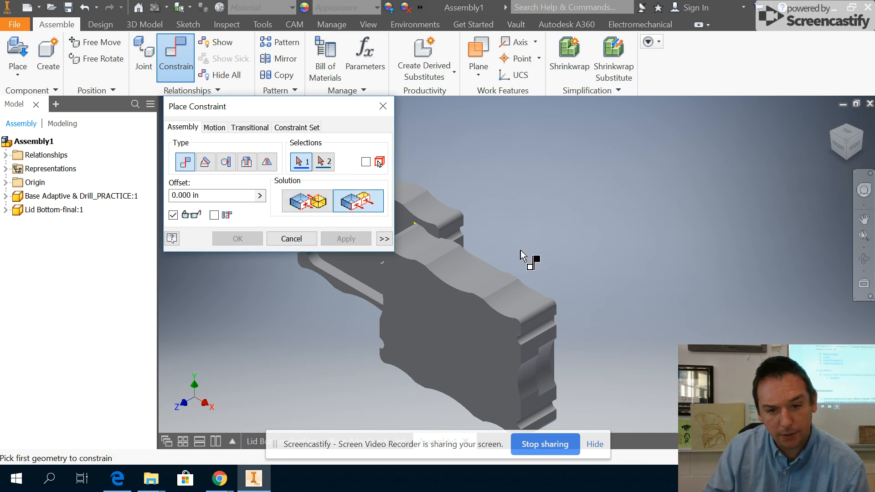
middle_click_drag(524, 251, 631, 234)
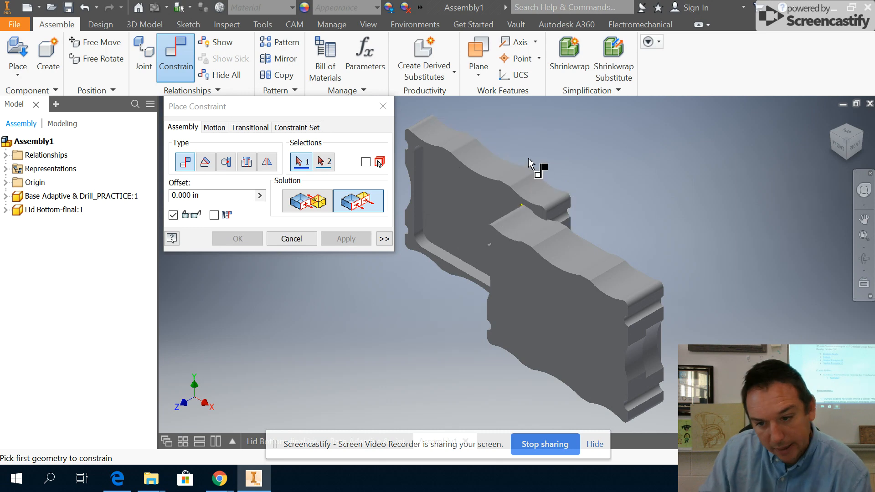
left_click(517, 178)
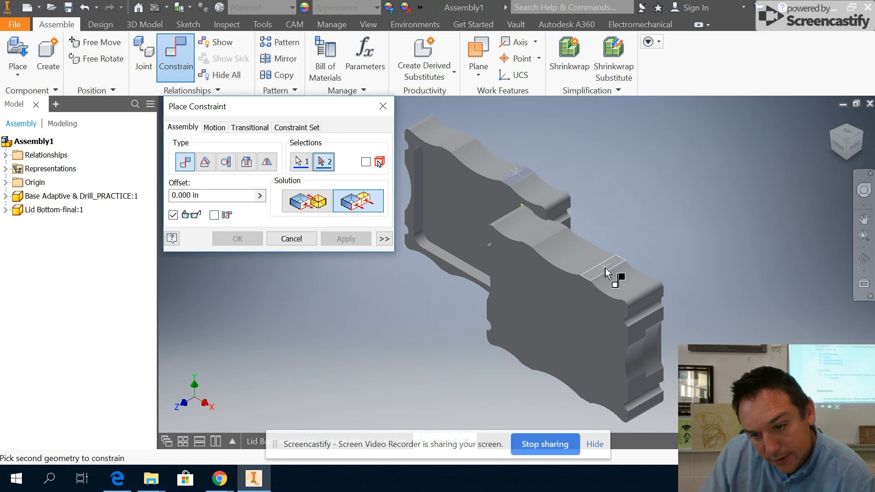
left_click(606, 273)
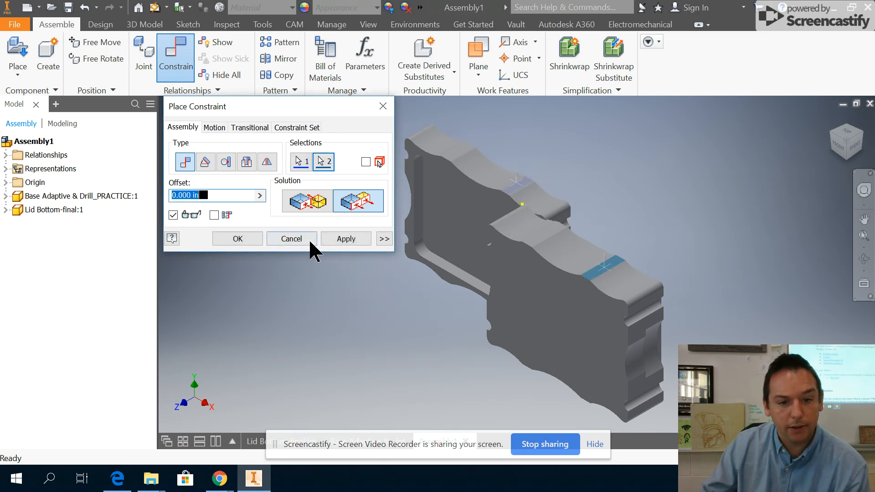
left_click(344, 238)
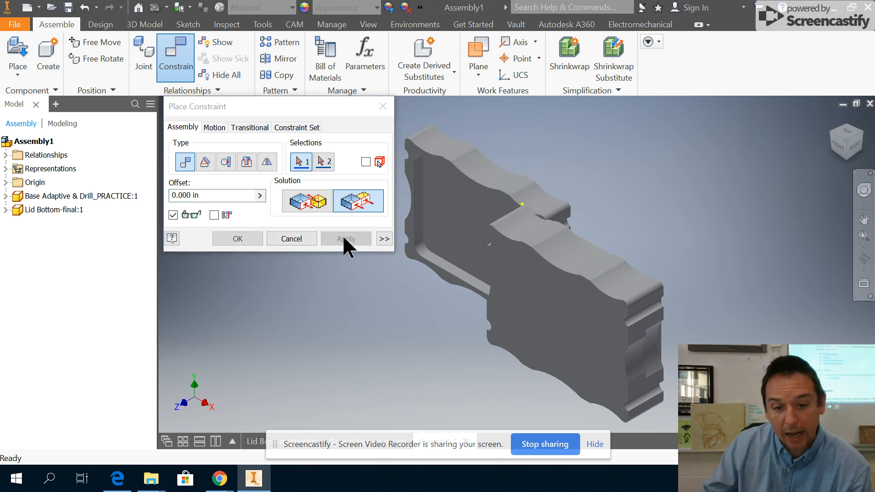
left_click(290, 239)
Slide the base toward the lid and make their matching flat end faces flush with a 0.000 in offset.
left_click_drag(565, 316, 368, 226)
scroll(460, 239, "down", 5)
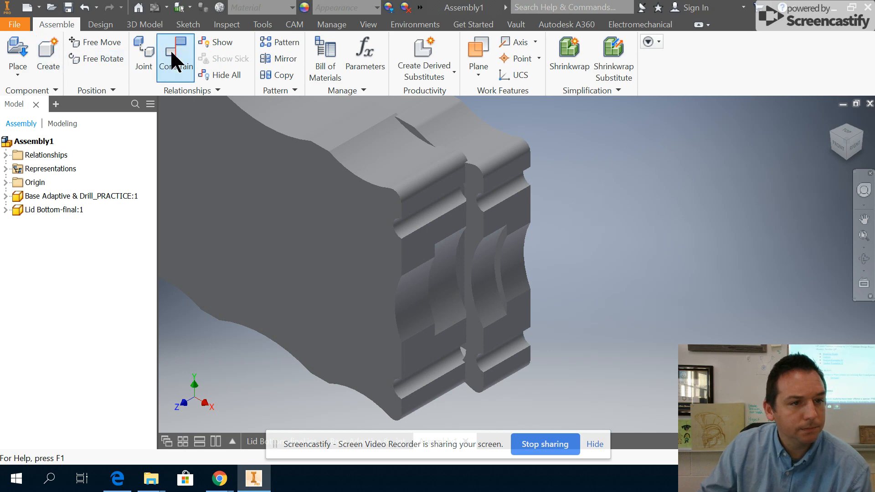
left_click(182, 51)
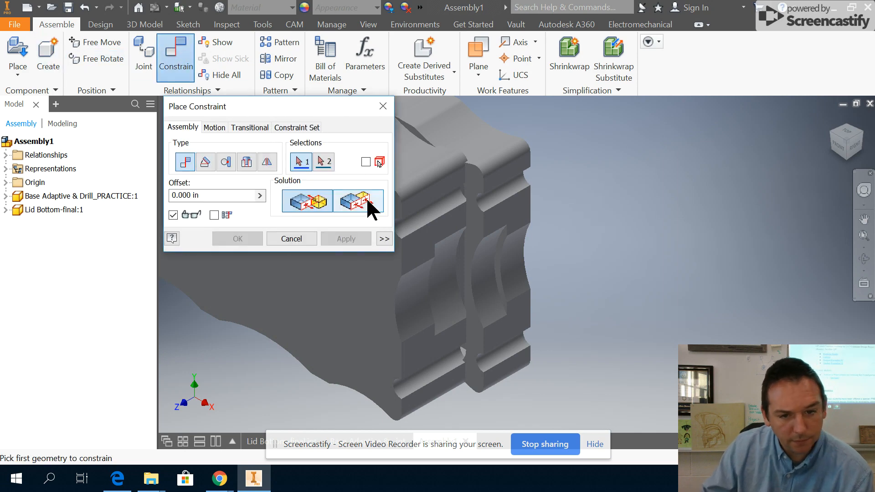
left_click(368, 202)
left_click(438, 234)
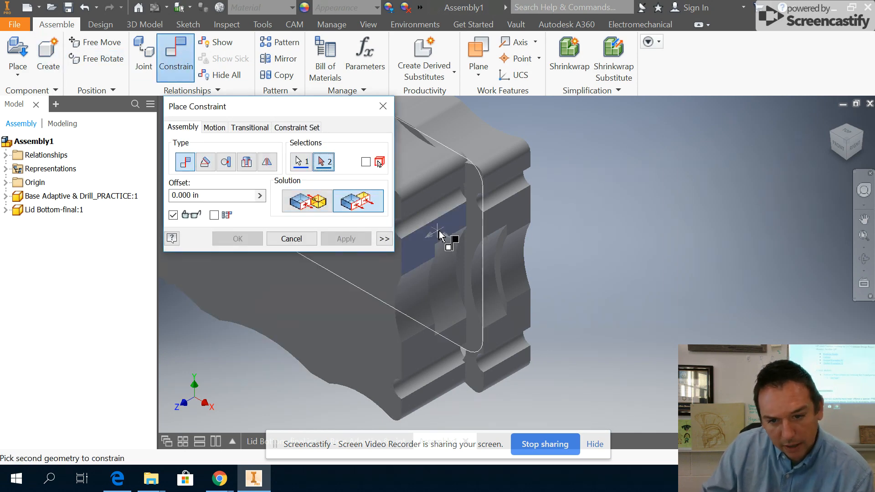
left_click(508, 227)
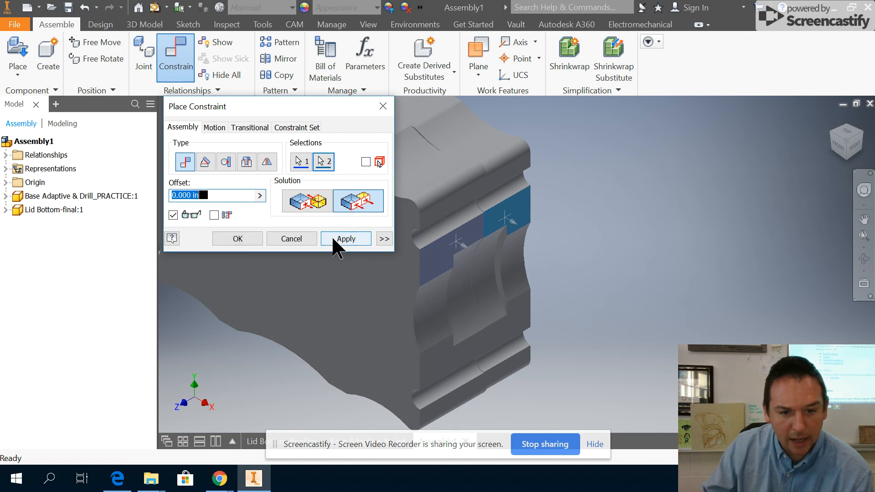
left_click(344, 239)
left_click(293, 239)
Examine the fit between the base and lid from the front, bottom and corner views.
scroll(284, 289, "up", 3)
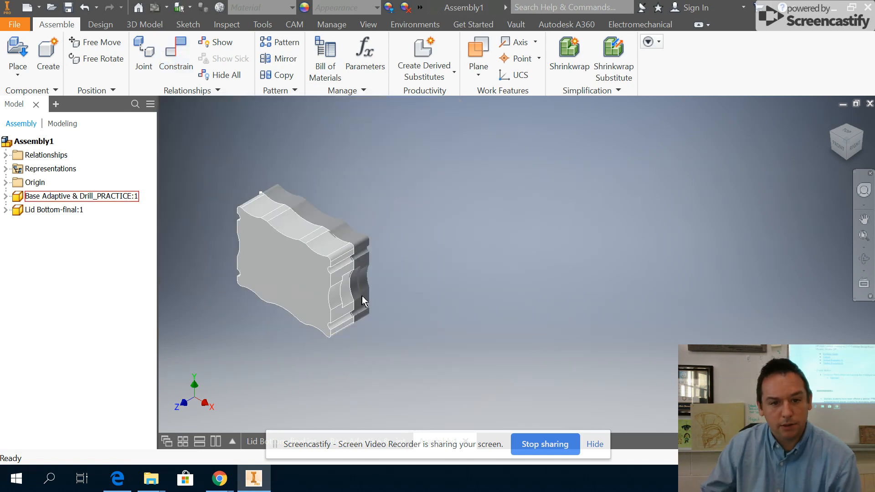
middle_click_drag(531, 281, 730, 261)
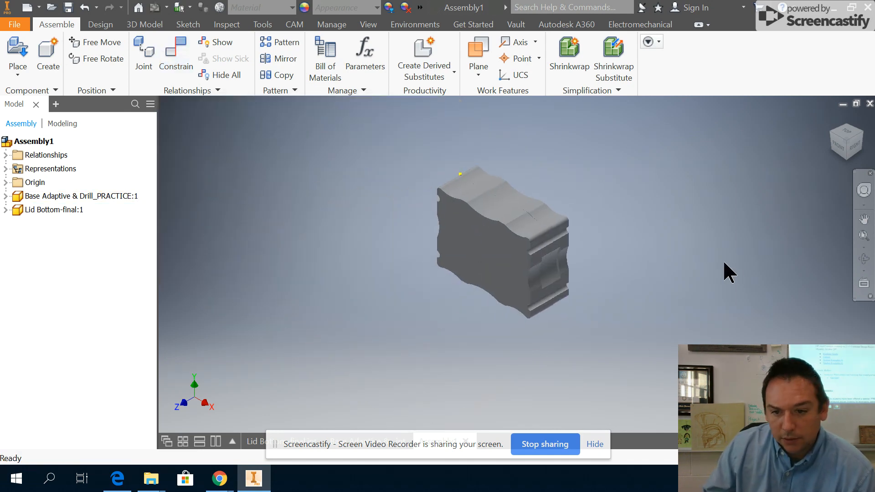
left_click(840, 152)
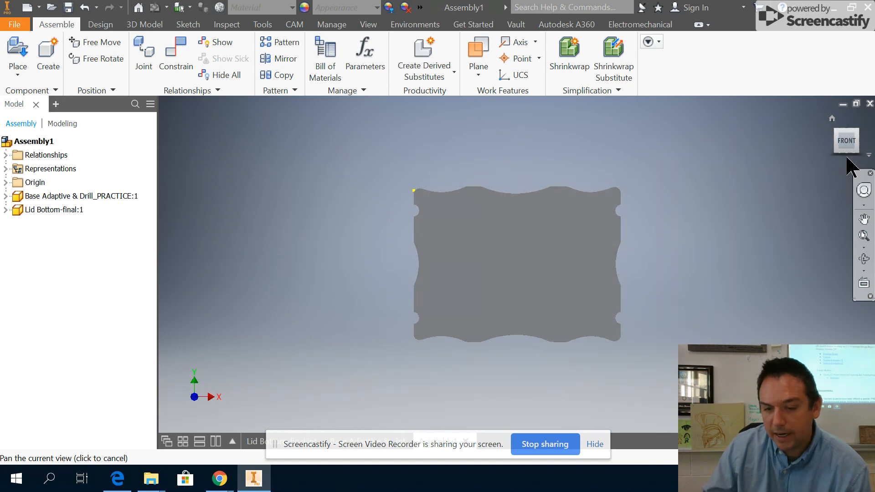
left_click(847, 157)
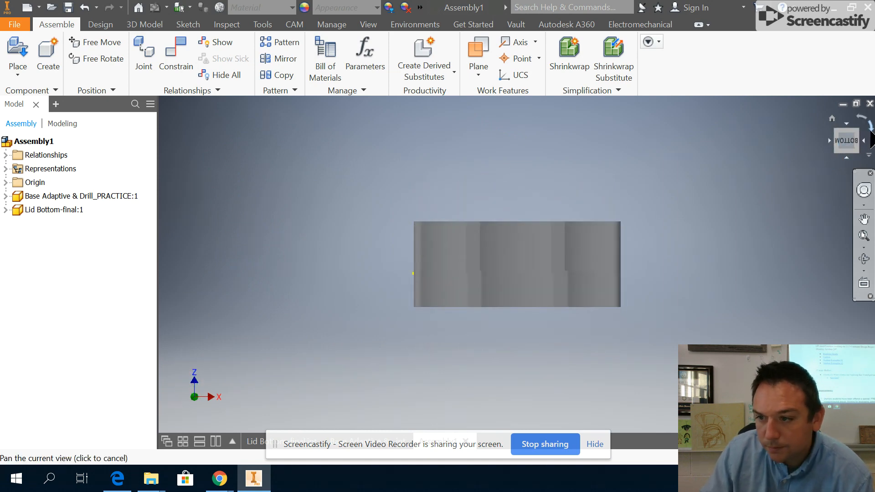
left_click(841, 144)
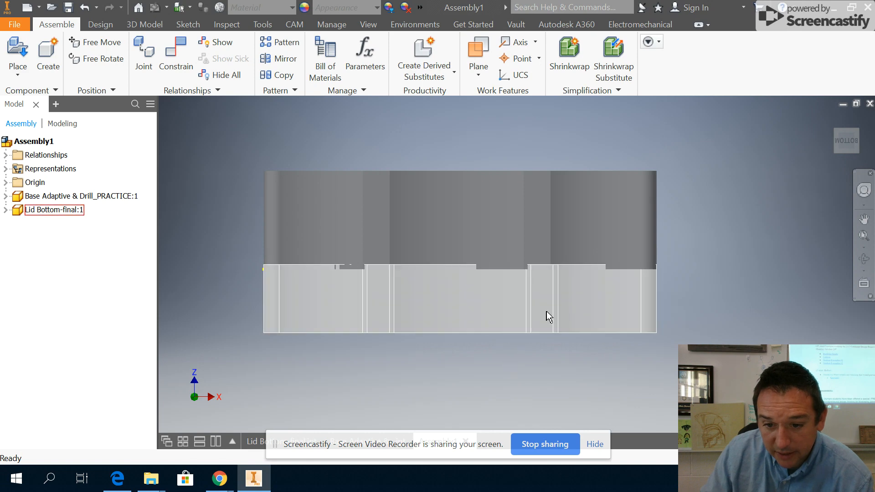
left_click(857, 132)
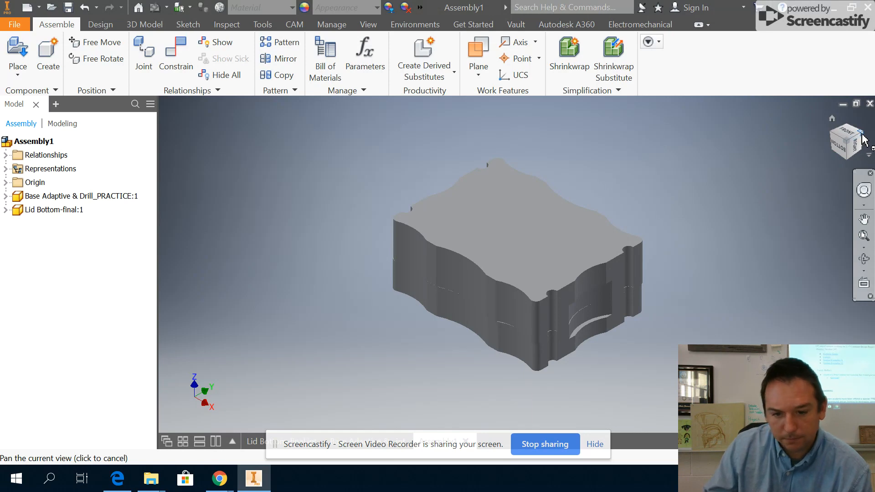
left_click(863, 135)
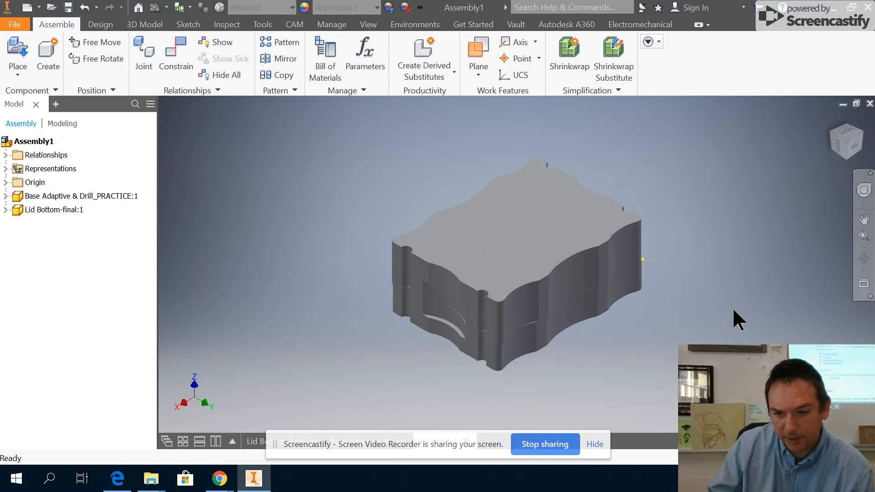
Examine the seam between the base and lid up close around the notched corner and along the adjoining wavy long side.
scroll(664, 315, "up", 2)
scroll(644, 373, "down", 2)
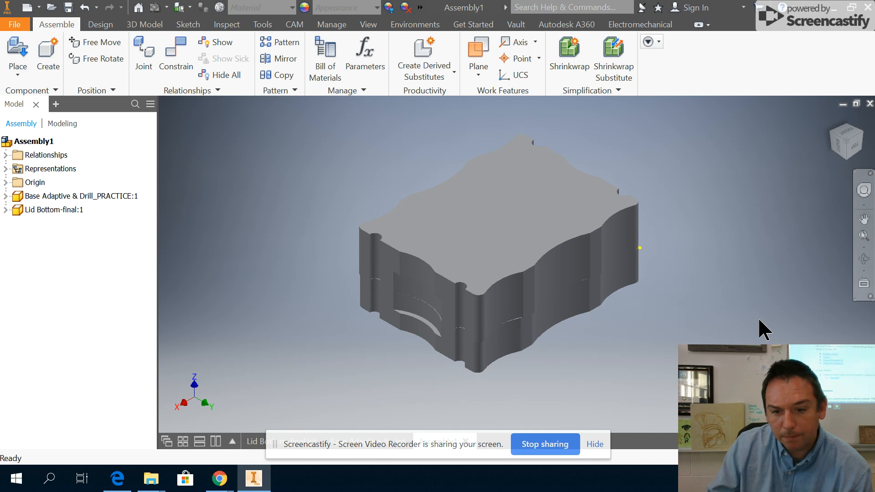
scroll(524, 321, "down", 3)
scroll(525, 321, "up", 5)
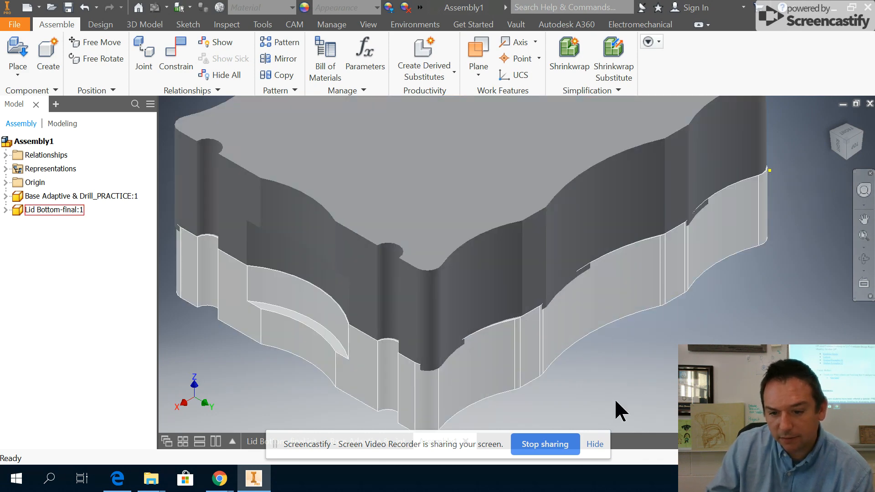
scroll(533, 352, "up", 2)
scroll(534, 352, "down", 3)
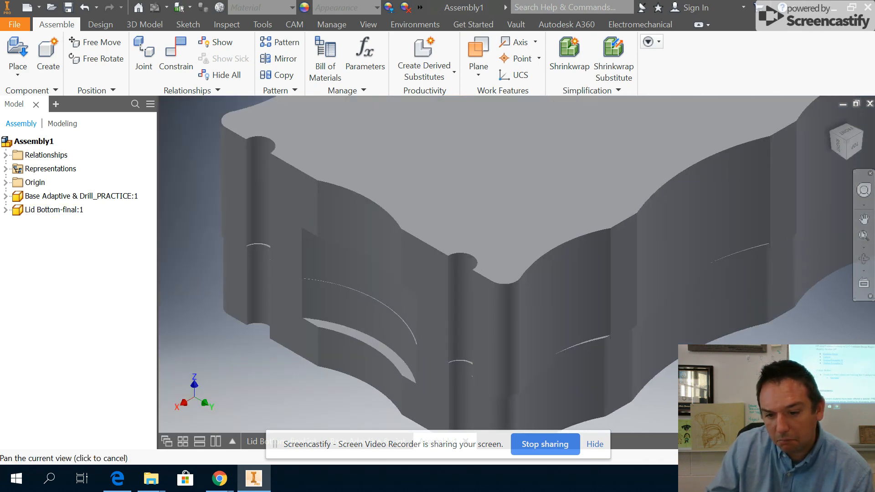
middle_click_drag(543, 276, 592, 354)
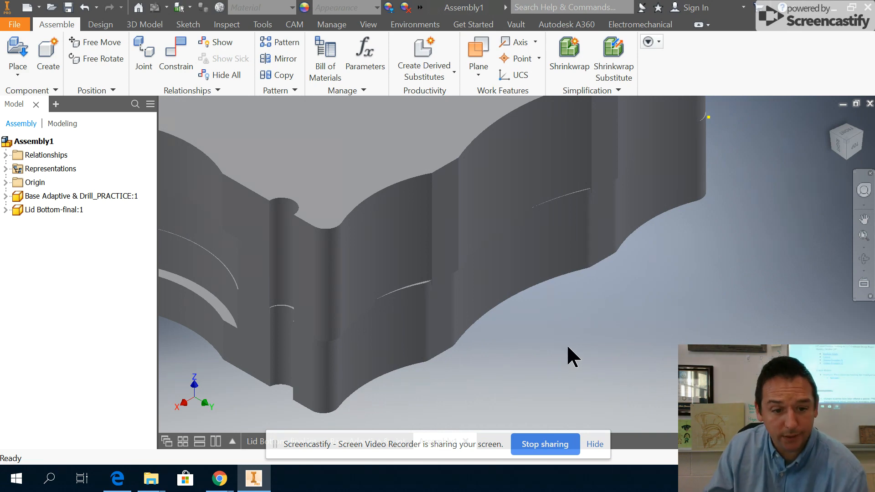
scroll(582, 352, "down", 4)
middle_click_drag(596, 361, 661, 379)
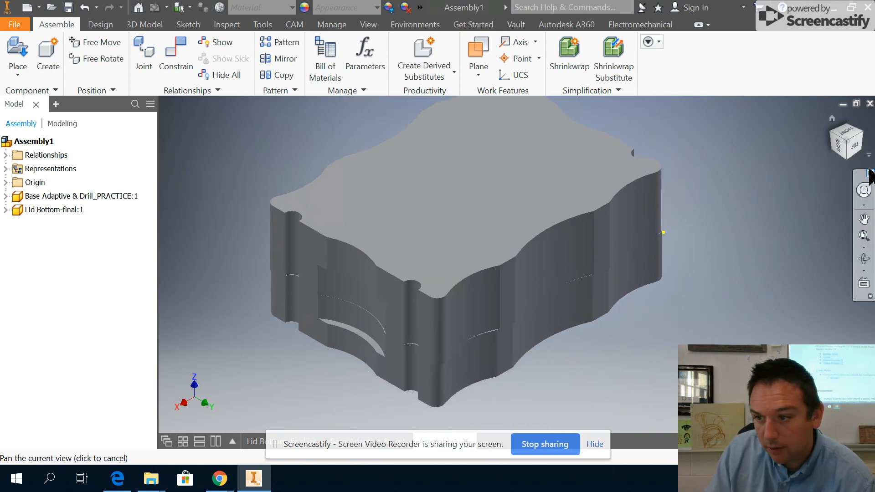
Inspect the base-to-lid seam from the other corner views, including the opposite wavy long side.
left_click(864, 138)
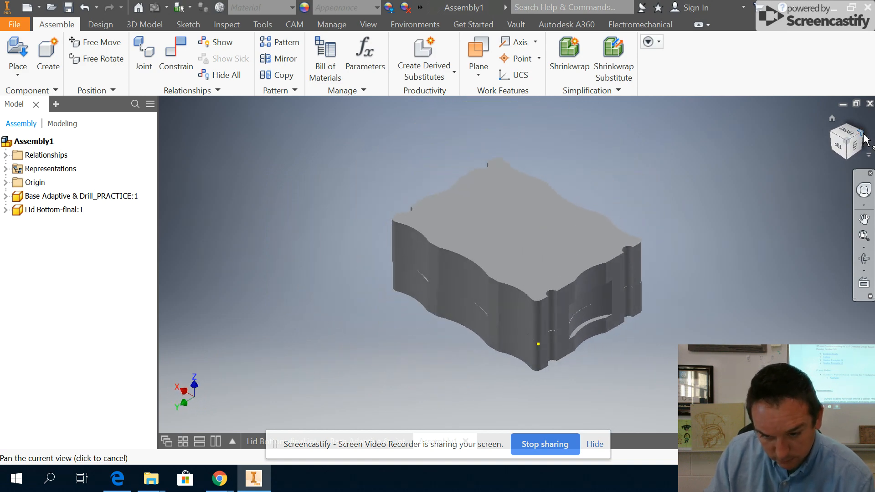
left_click(865, 141)
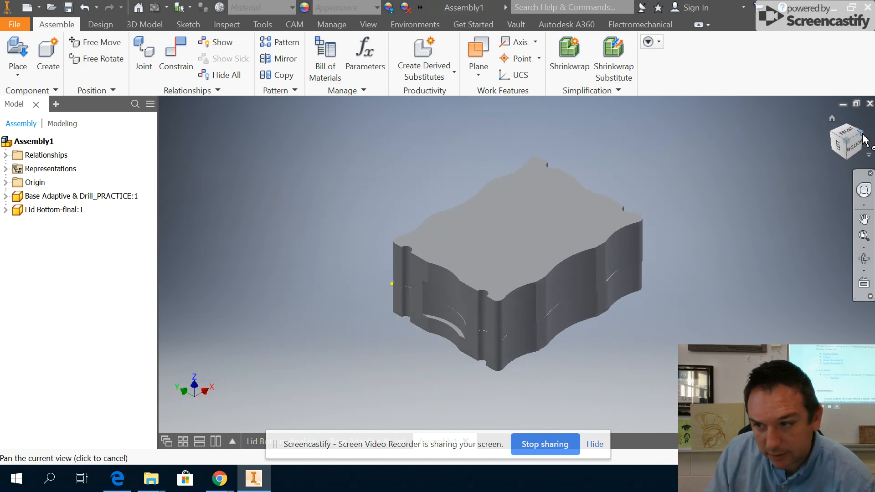
left_click(863, 134)
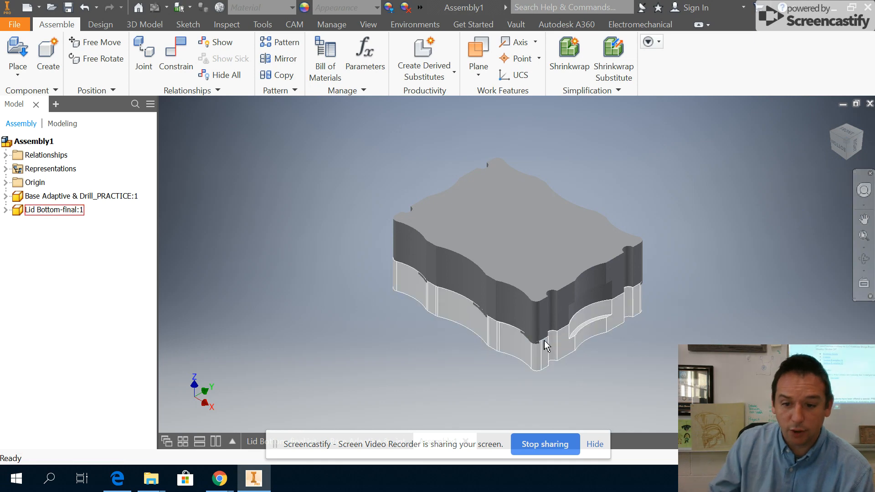
scroll(433, 315, "up", 3)
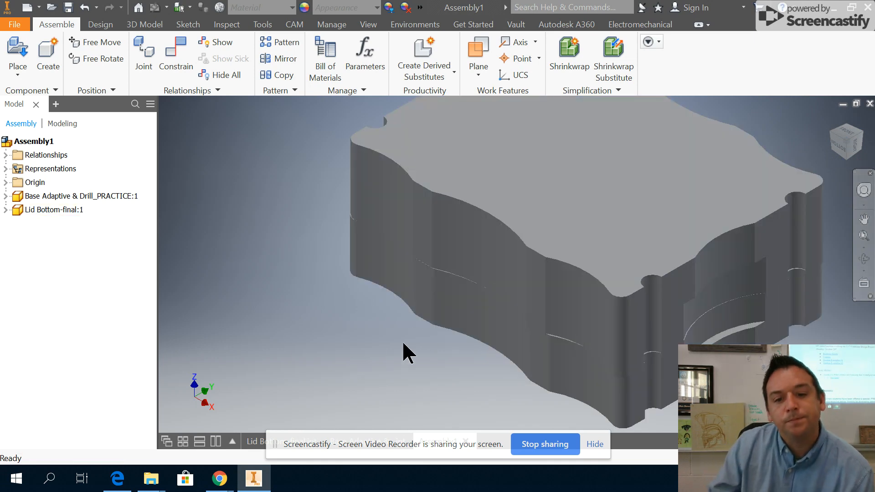
middle_click_drag(403, 342, 320, 339)
scroll(320, 338, "down", 3)
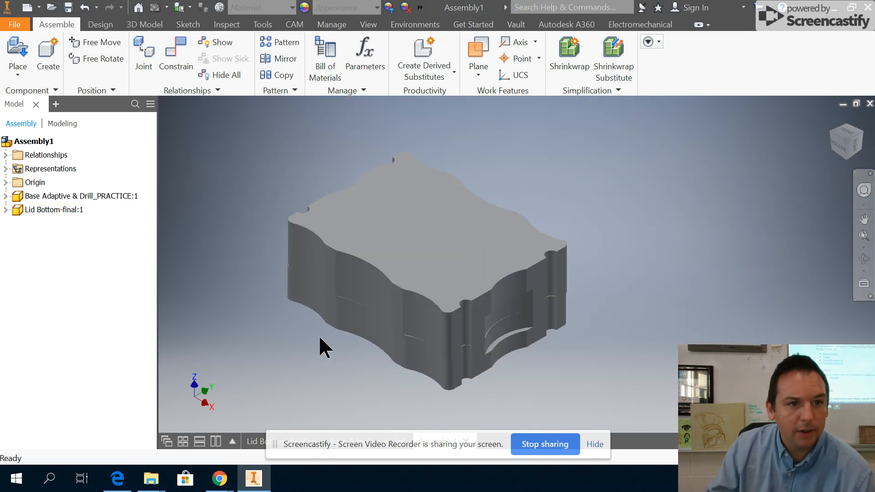
left_click(44, 141)
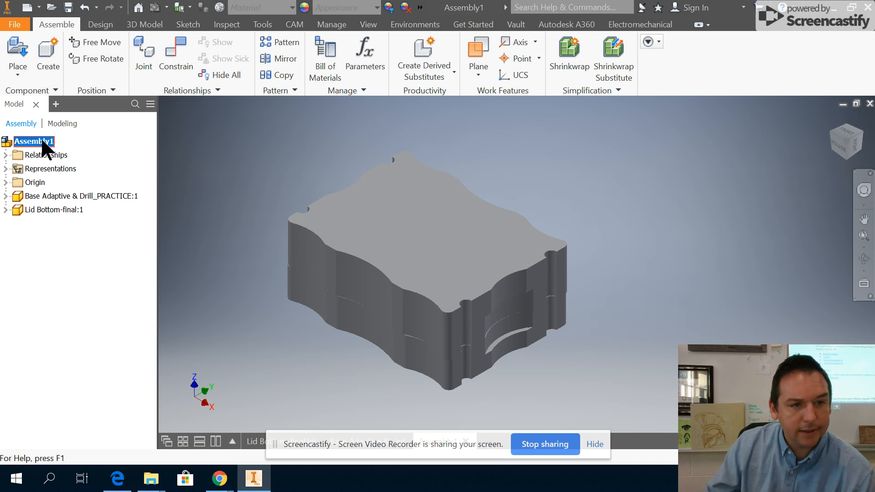
left_click(35, 197)
right_click(35, 198)
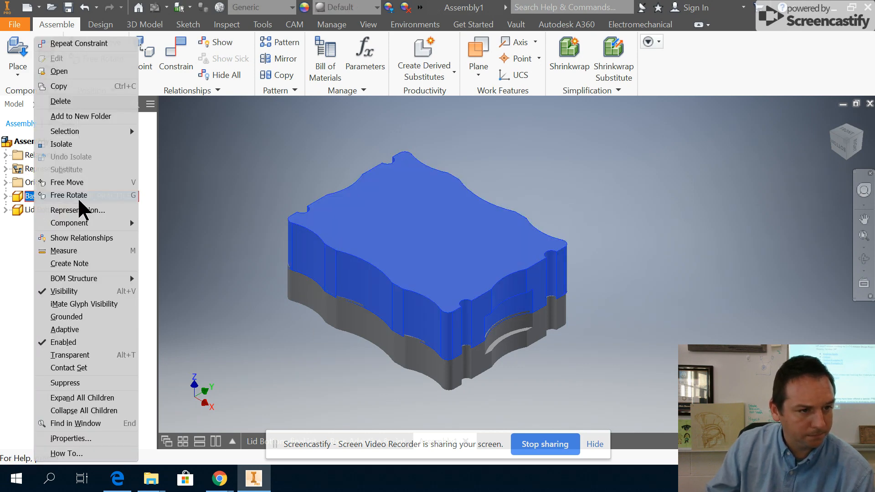
key("Escape")
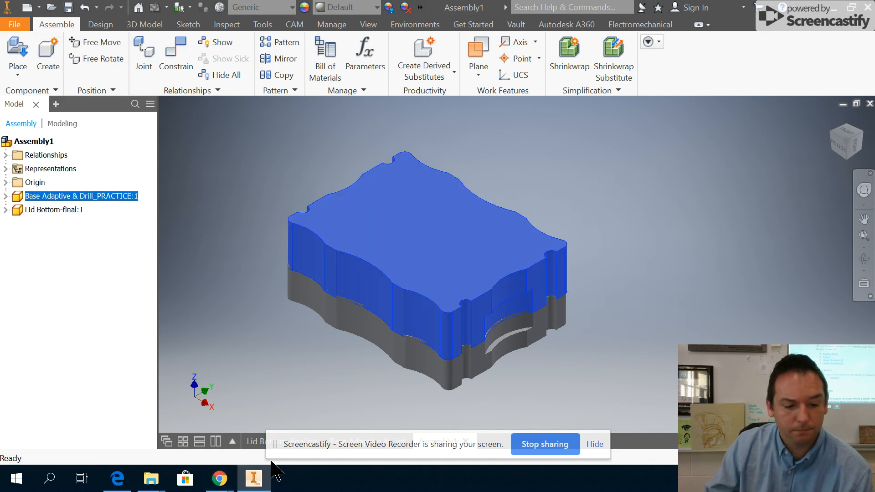
mouse_move(220, 481)
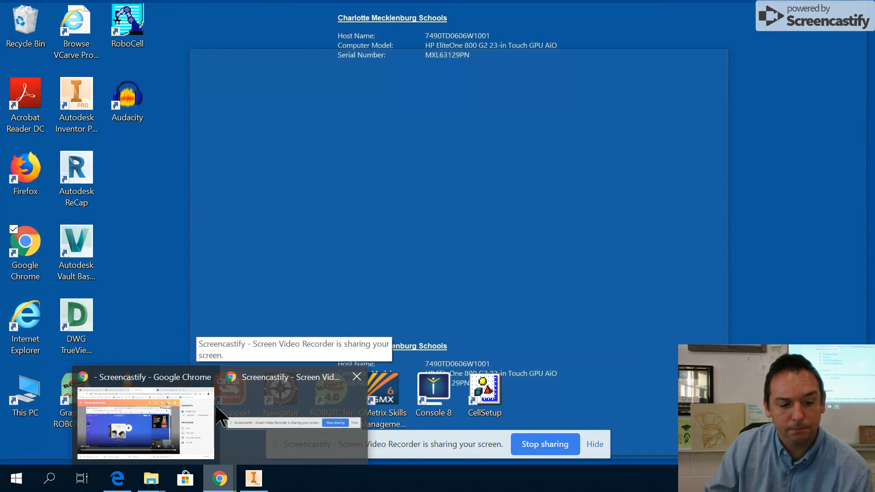
left_click(257, 419)
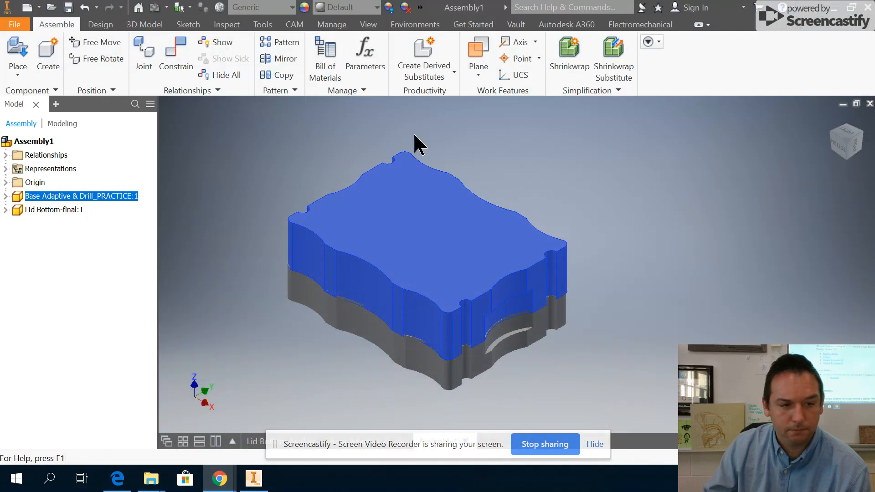
Set the assembly's visual style to Shaded with Hidden Edges.
left_click(46, 198)
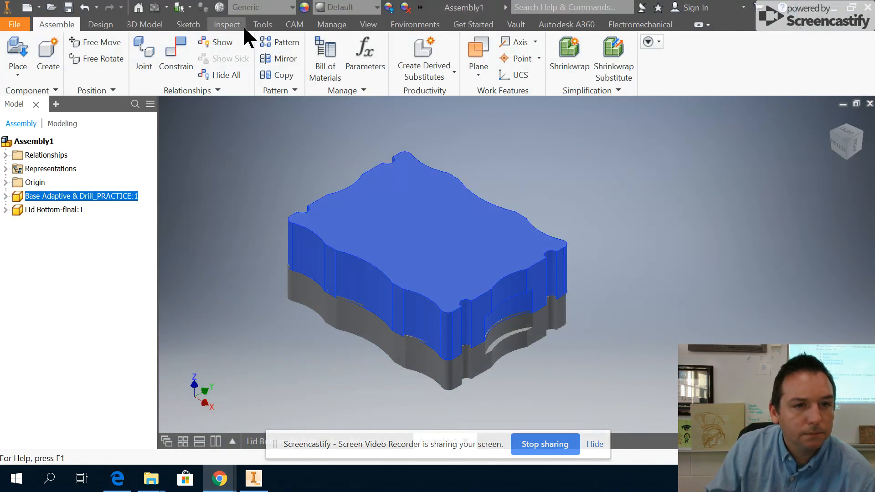
left_click(366, 23)
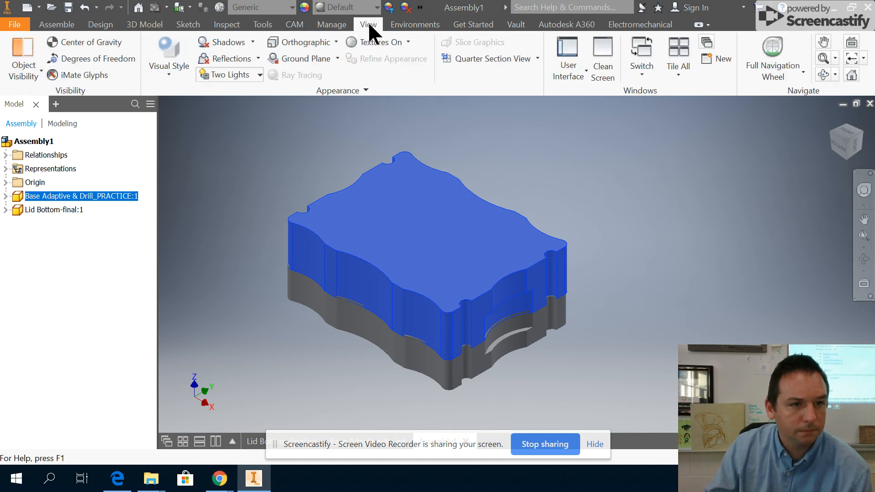
left_click(37, 69)
left_click(39, 71)
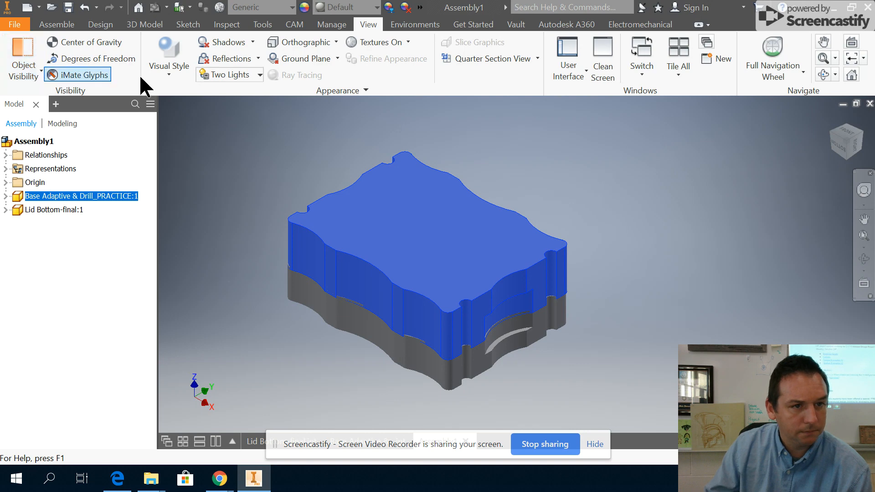
left_click(161, 72)
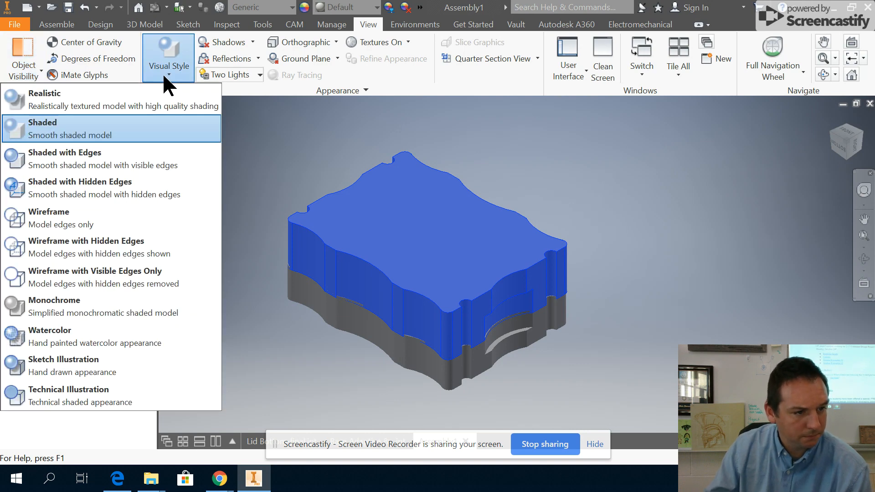
left_click(144, 184)
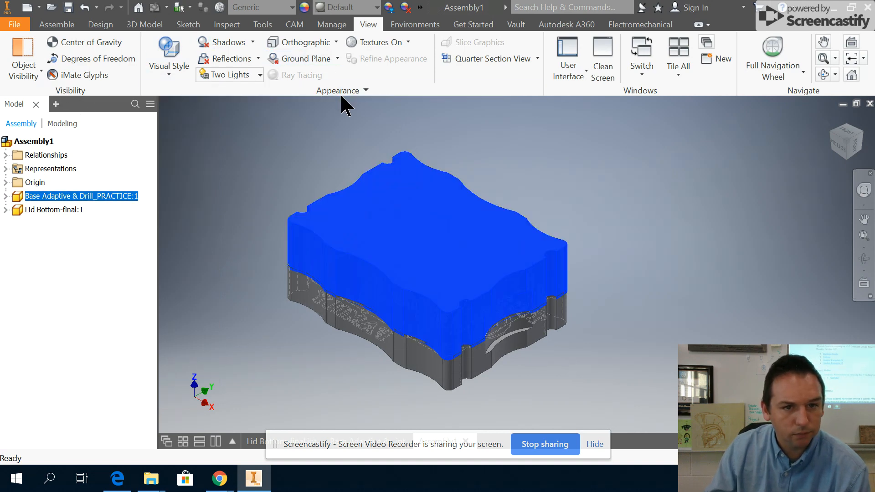
Switch the visual style to Wireframe with Hidden Edges and orient the model to the Back view with the lid lettering upright.
left_click(166, 70)
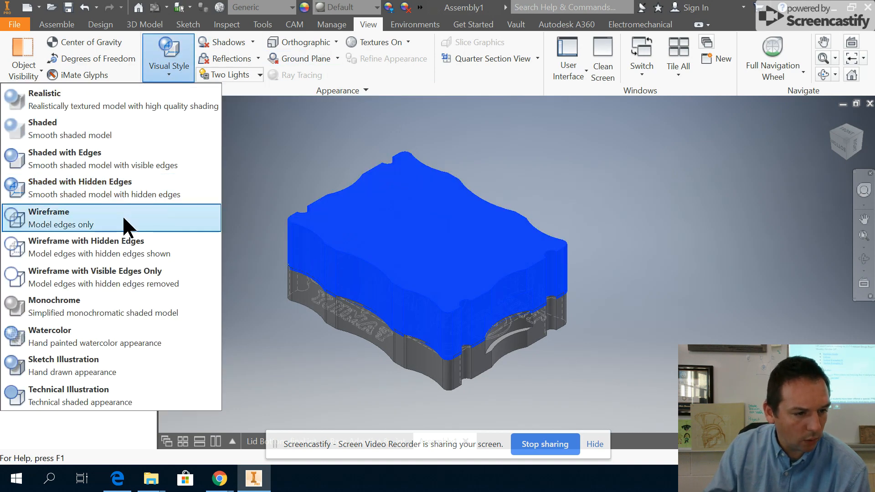
left_click(62, 246)
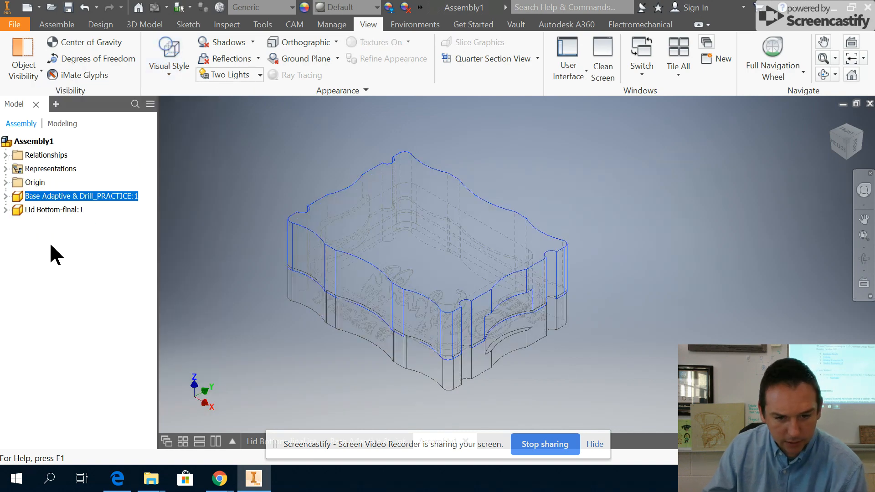
left_click(842, 149)
left_click(847, 162)
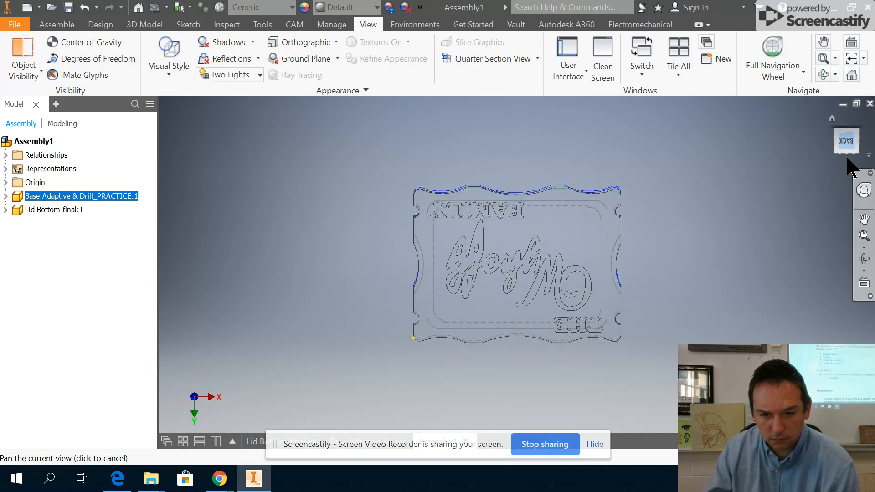
left_click(862, 122)
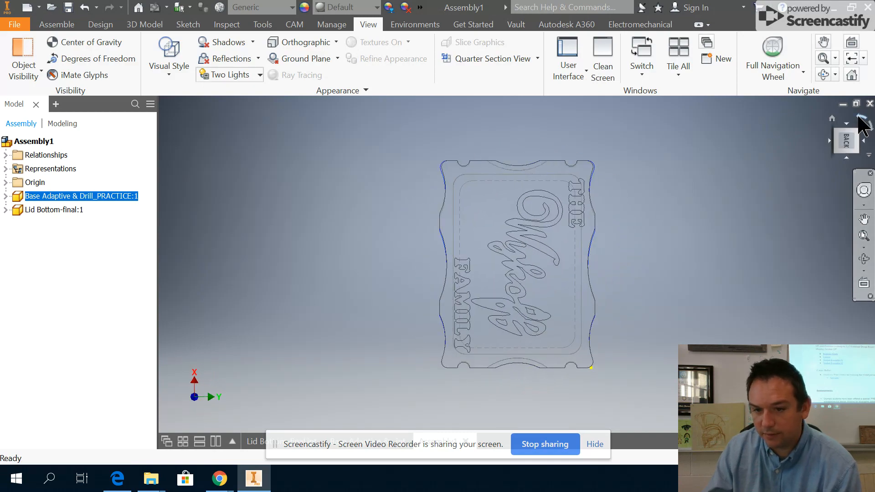
left_click(861, 122)
Examine how the hidden inner wall lines of the lid and base line up along the short side near the lettering's start.
scroll(510, 238, "down", 3)
scroll(406, 214, "down", 5)
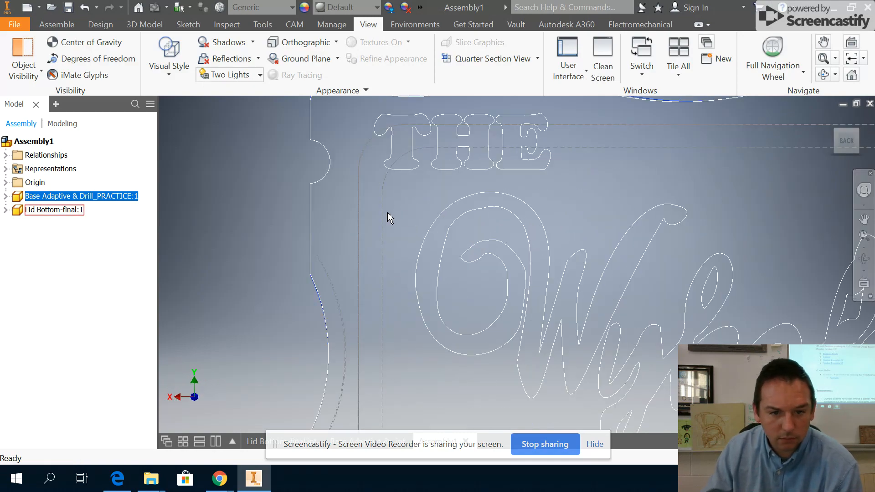
scroll(387, 210, "up", 5)
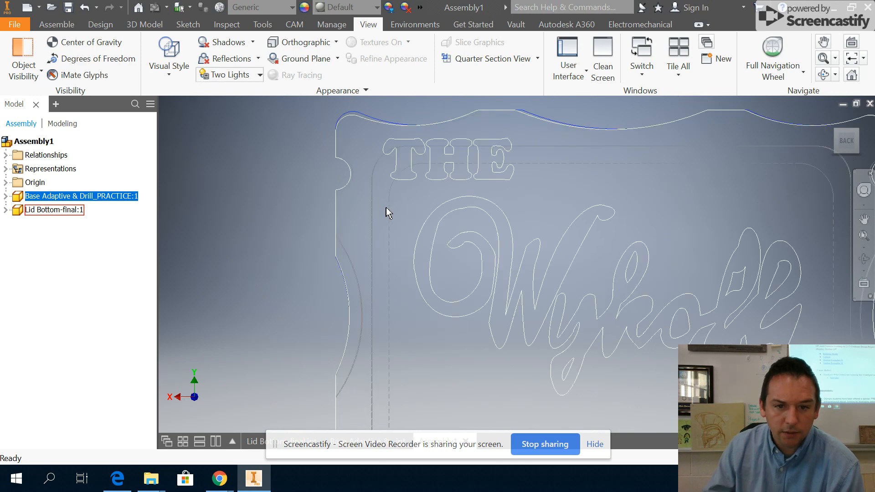
scroll(388, 224, "down", 4)
scroll(388, 227, "down", 6)
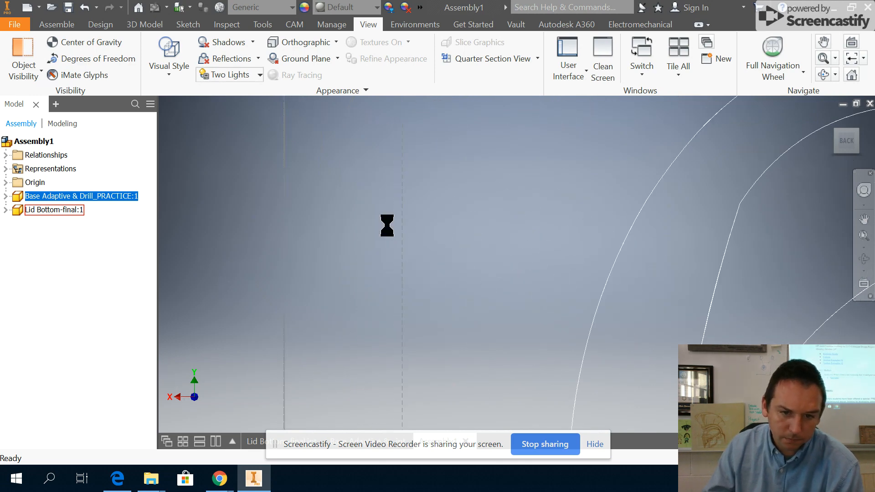
middle_click_drag(301, 223, 537, 226)
scroll(420, 201, "down", 2)
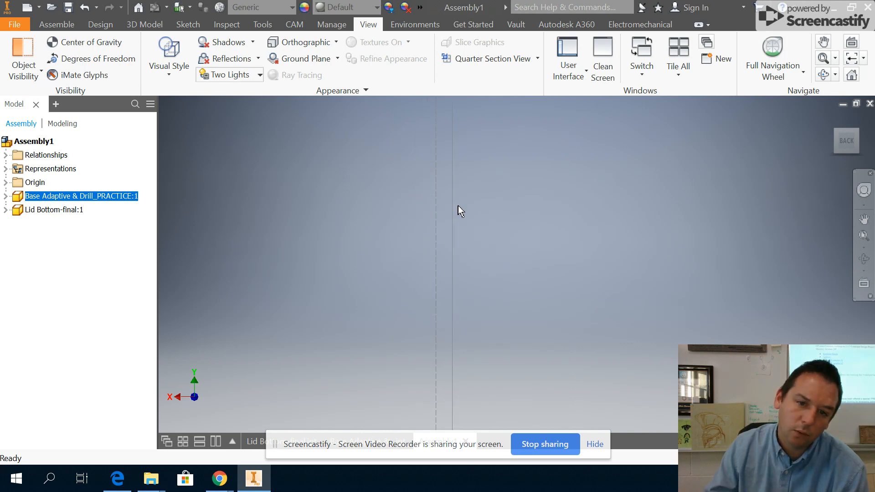
scroll(441, 203, "up", 2)
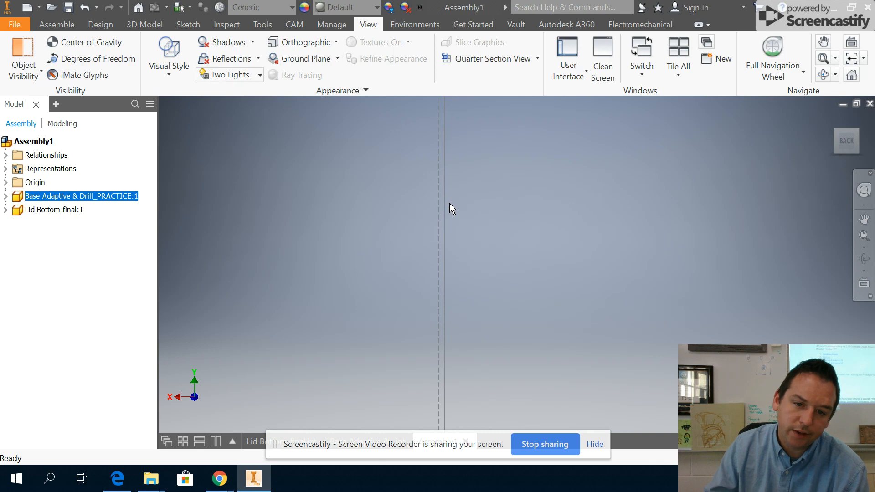
scroll(439, 199, "up", 3)
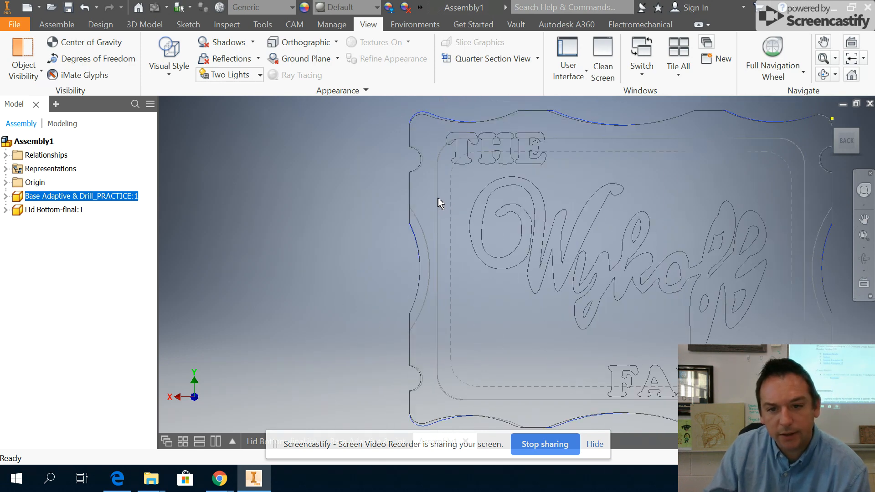
Examine the alignment of the lid and base inner outlines at the upper rounded corner and along the upper long edge.
middle_click_drag(440, 198, 395, 192)
scroll(761, 140, "down", 4)
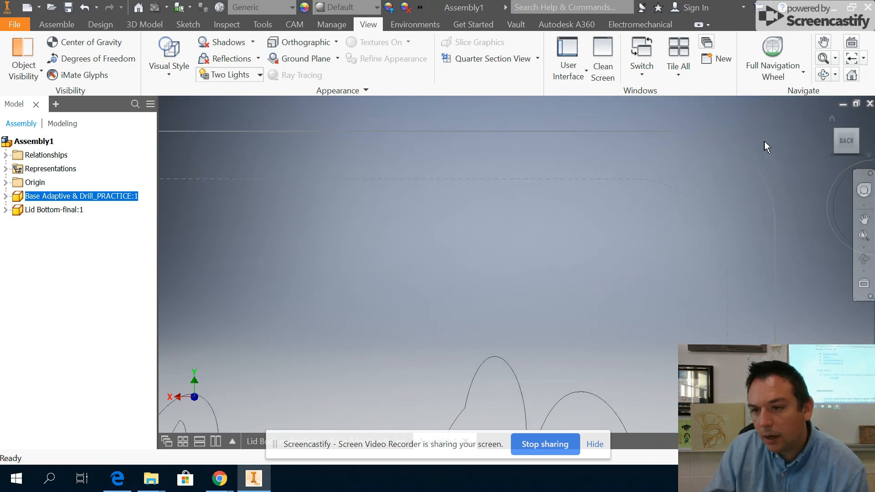
middle_click_drag(751, 157, 642, 188)
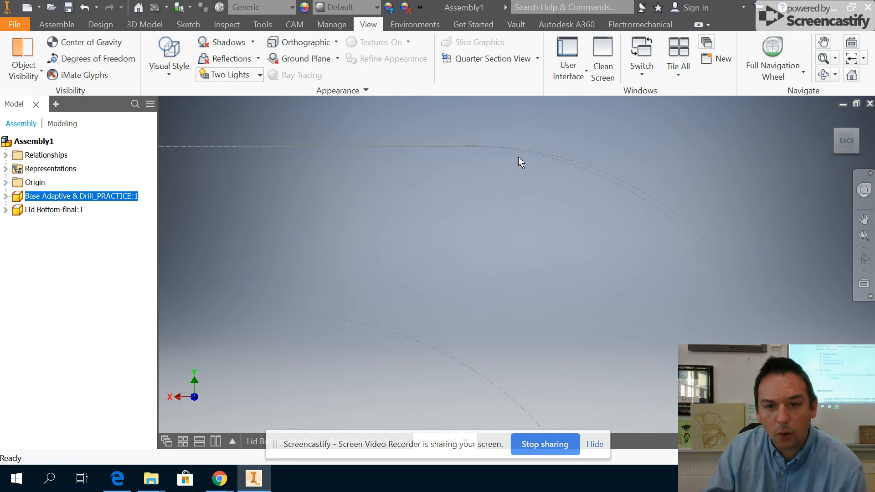
scroll(514, 151, "down", 2)
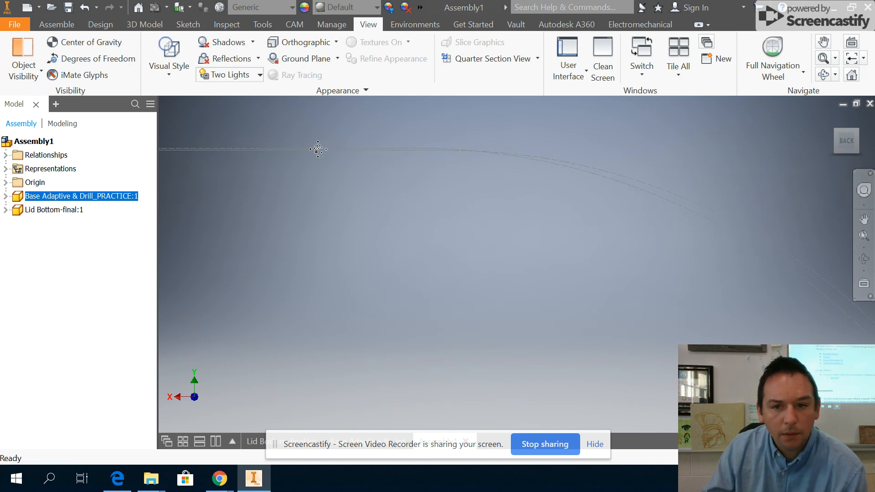
middle_click_drag(318, 149, 360, 166)
middle_click_drag(322, 215, 587, 186)
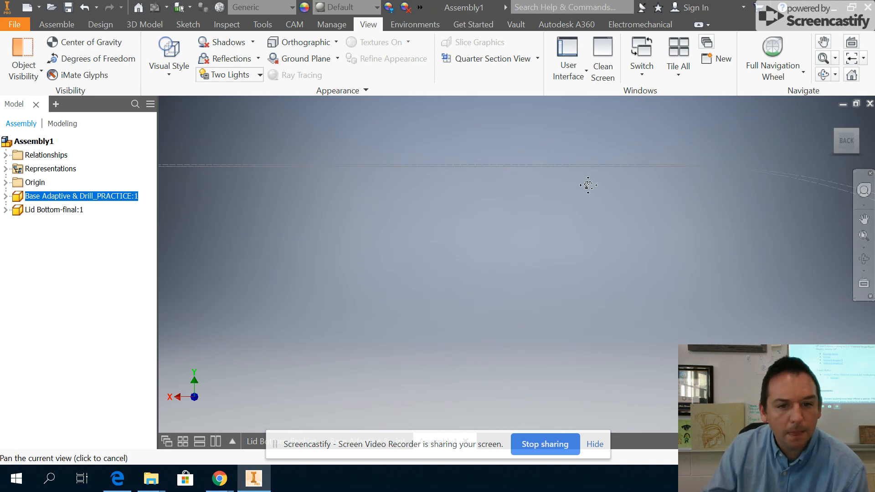
scroll(468, 246, "up", 3)
middle_click_drag(470, 253, 553, 203)
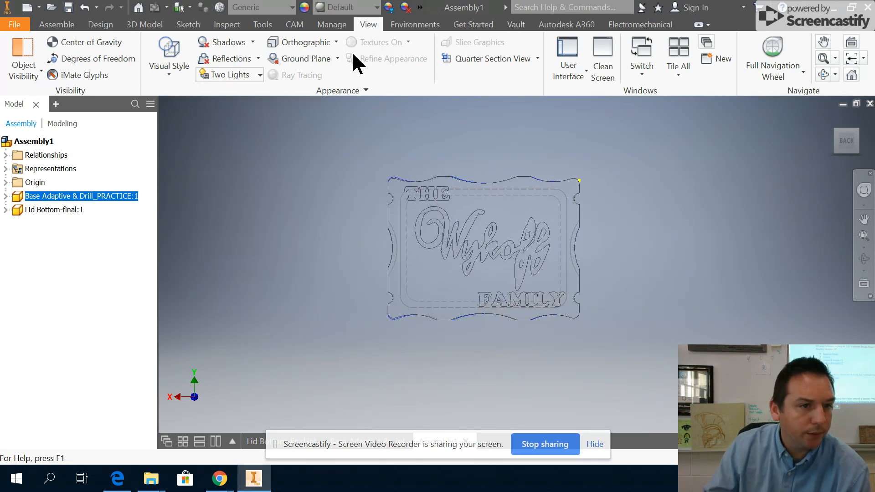
Apply the Wireframe with Hidden Edges visual style and view the assembled box isometrically from its Top, Right and Back corner.
left_click(166, 76)
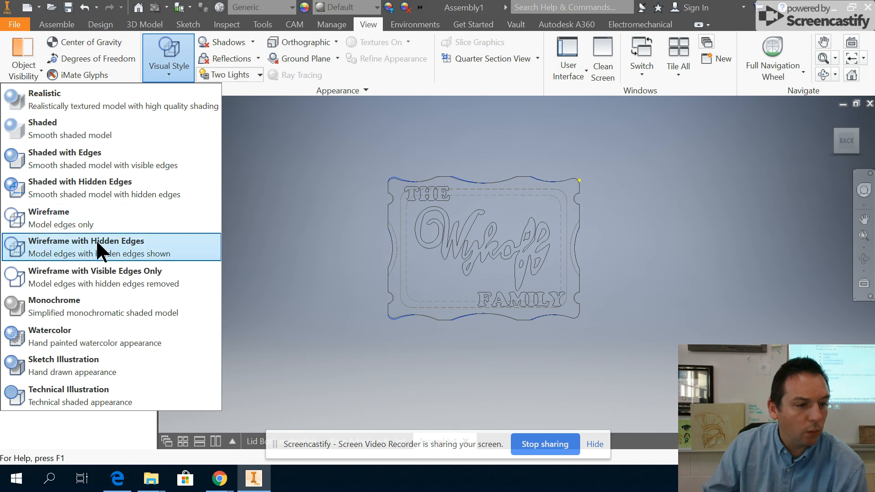
left_click(72, 246)
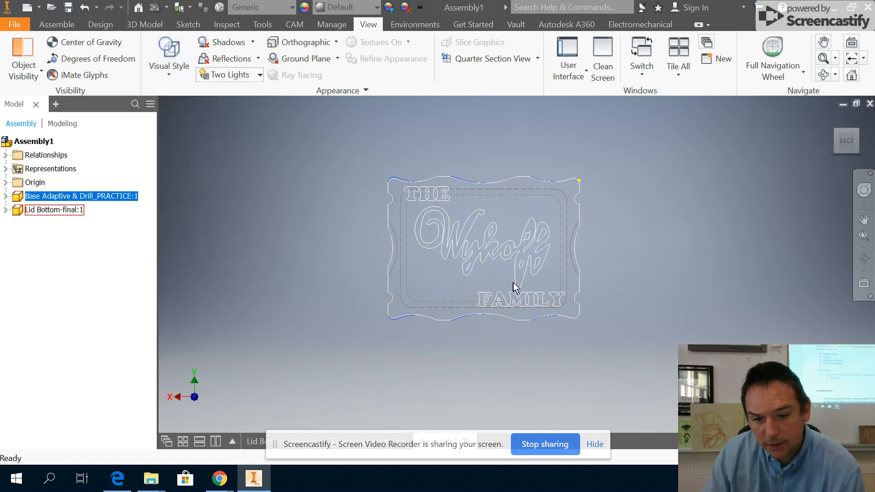
scroll(518, 269, "up", 4)
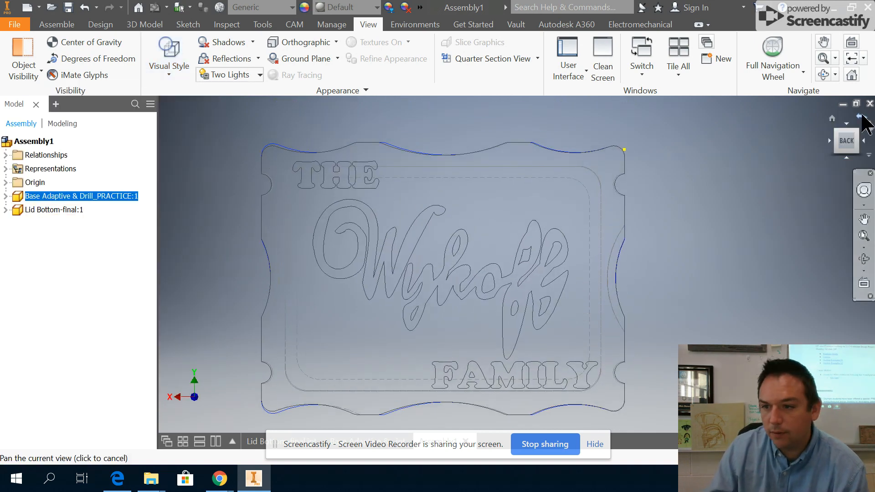
left_click(833, 119)
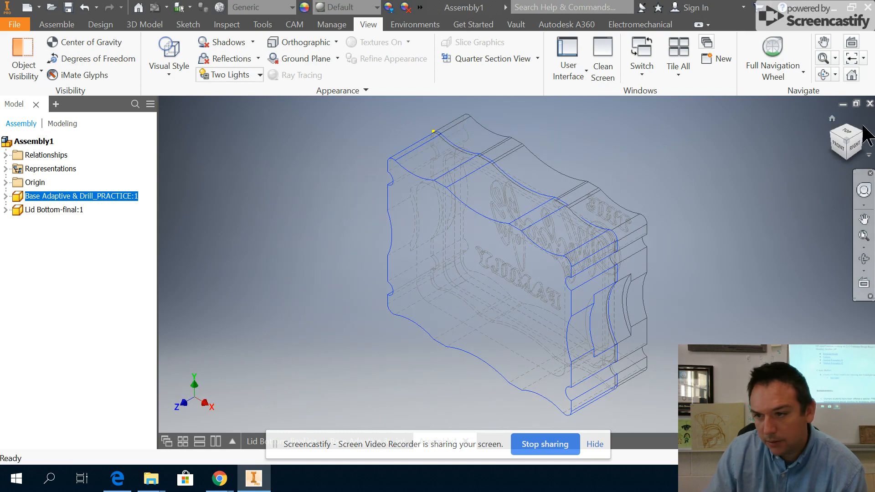
left_click(861, 134)
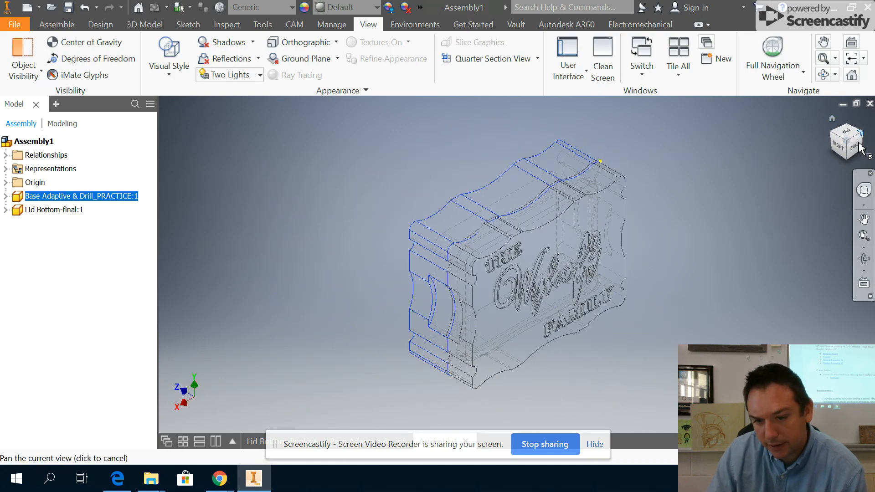
middle_click_drag(663, 288, 653, 270)
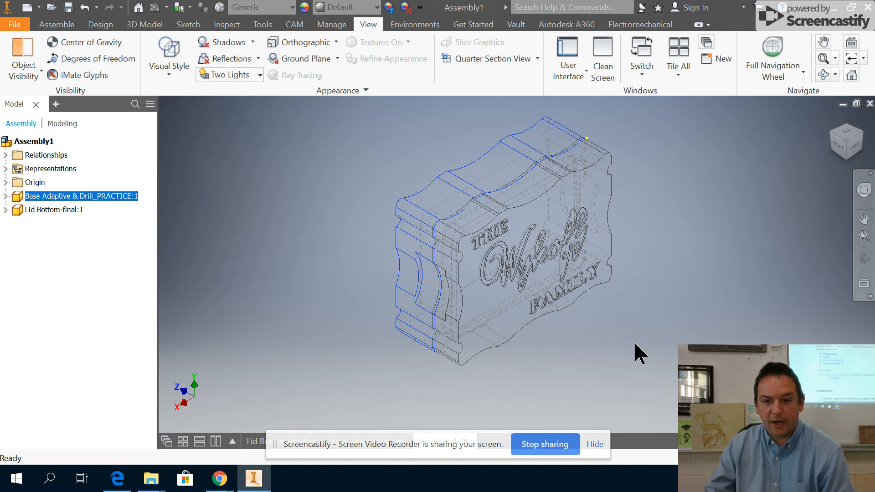
middle_click_drag(637, 313, 628, 321)
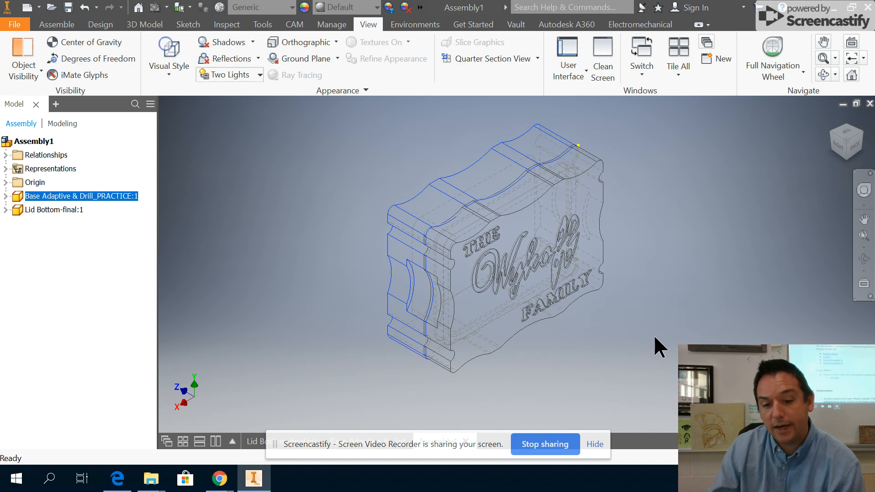
Examine in the Back view whether the hidden inner wall lines of lid and base coincide beside the W of the lettering.
left_click(857, 147)
scroll(434, 246, "up", 8)
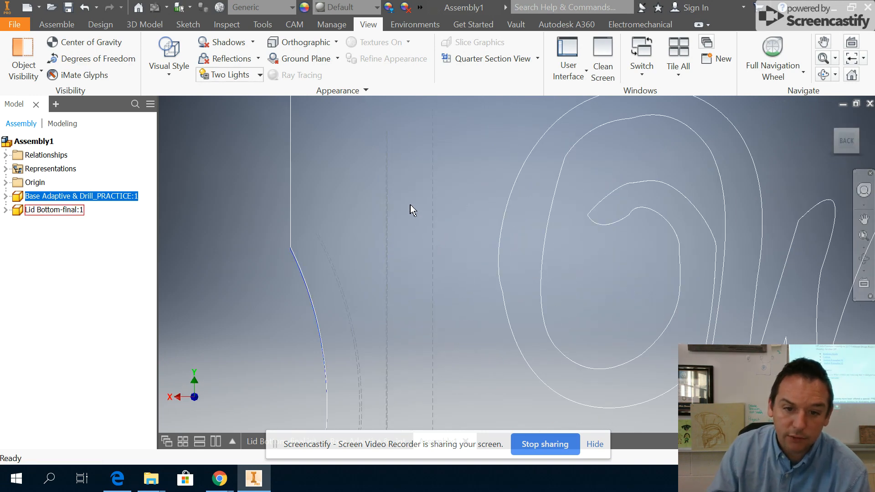
scroll(361, 214, "down", 6)
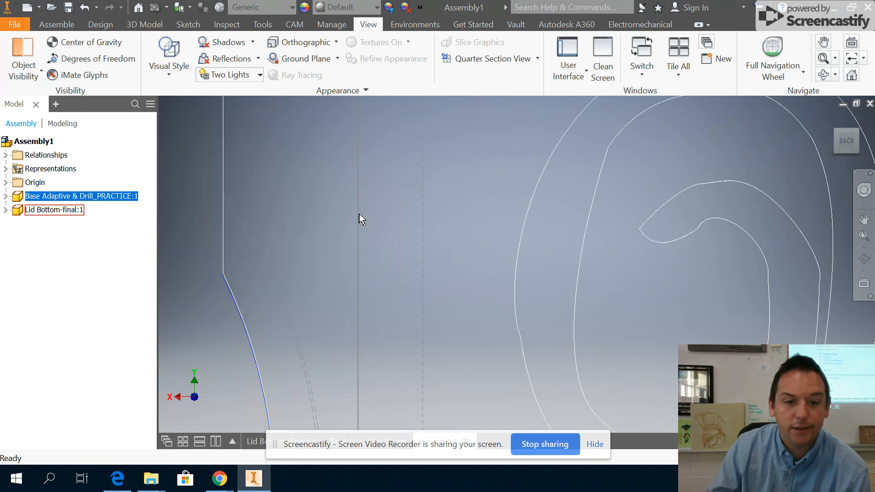